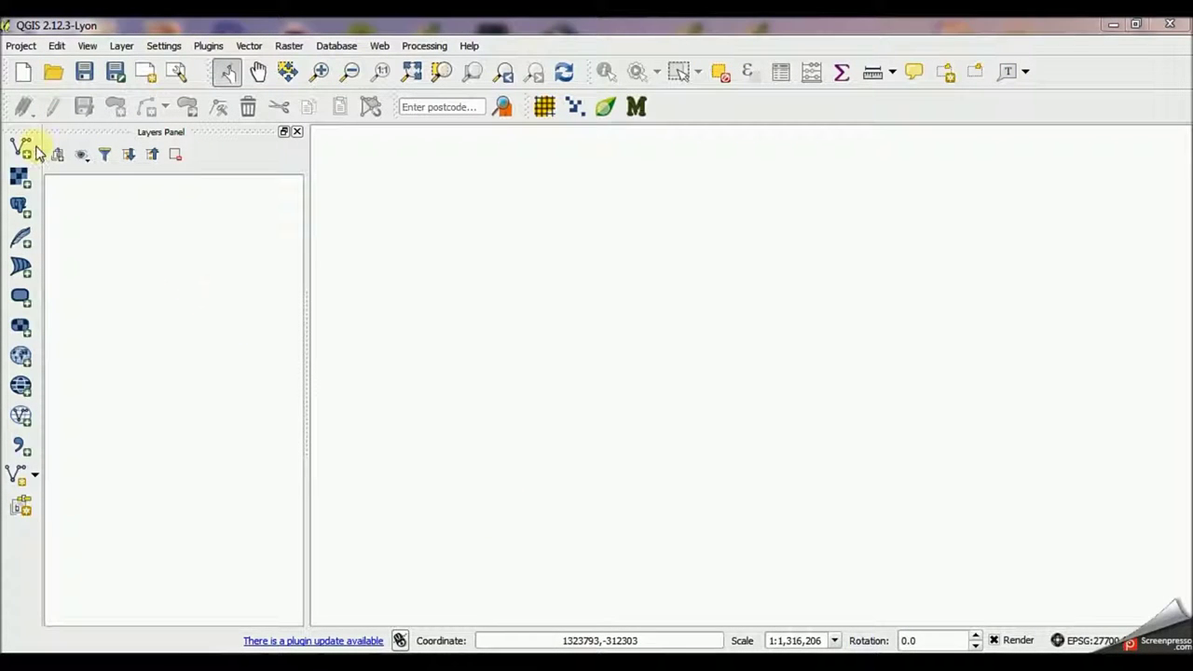
# Add the Prov_BL_5x5_MAGLIE_4326 grid shapefile from the BL_5x5_4326 folder to the map.
pyautogui.click(23, 149)
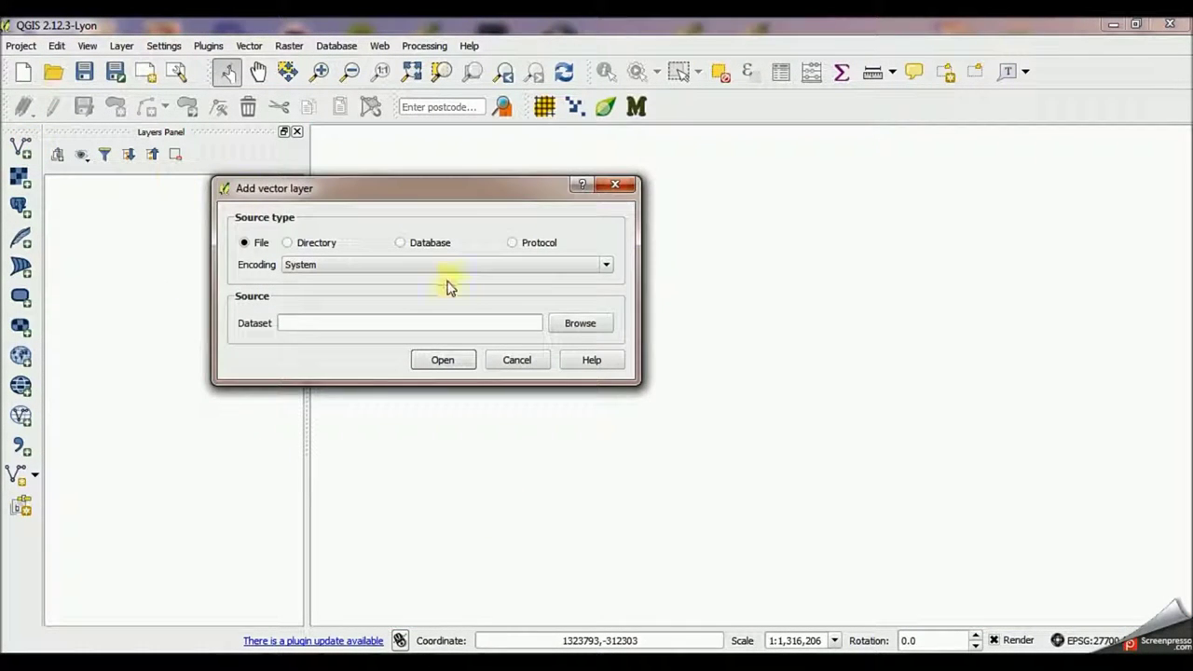
pyautogui.click(578, 336)
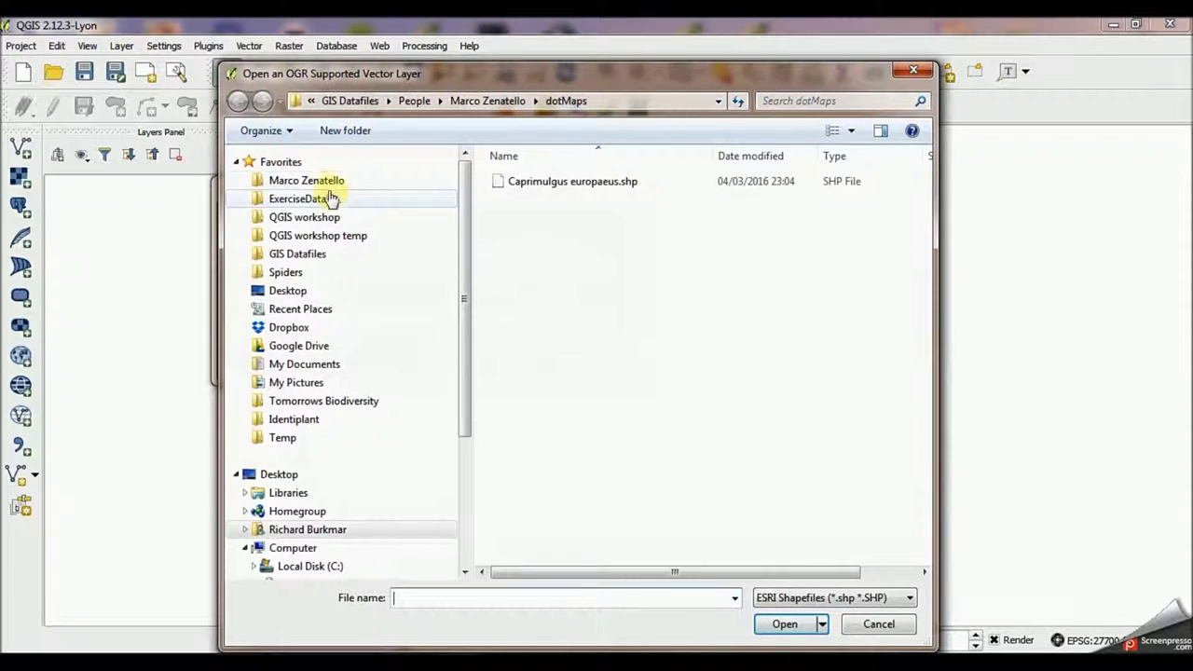
pyautogui.click(326, 189)
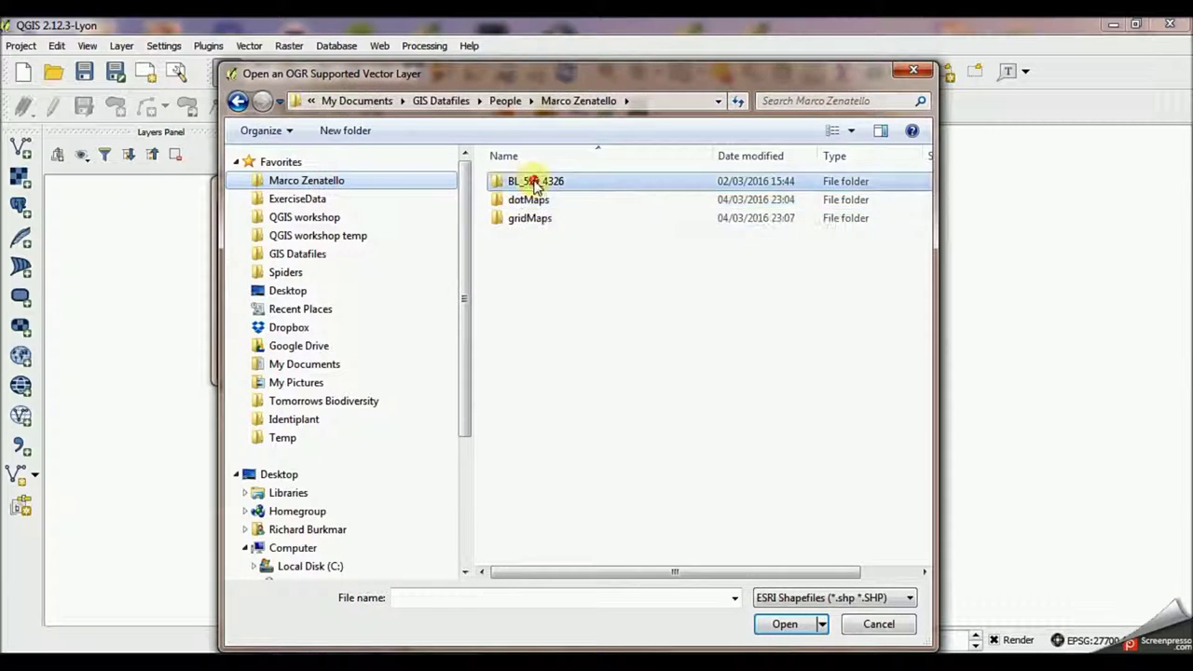
pyautogui.doubleClick(522, 180)
pyautogui.doubleClick(536, 182)
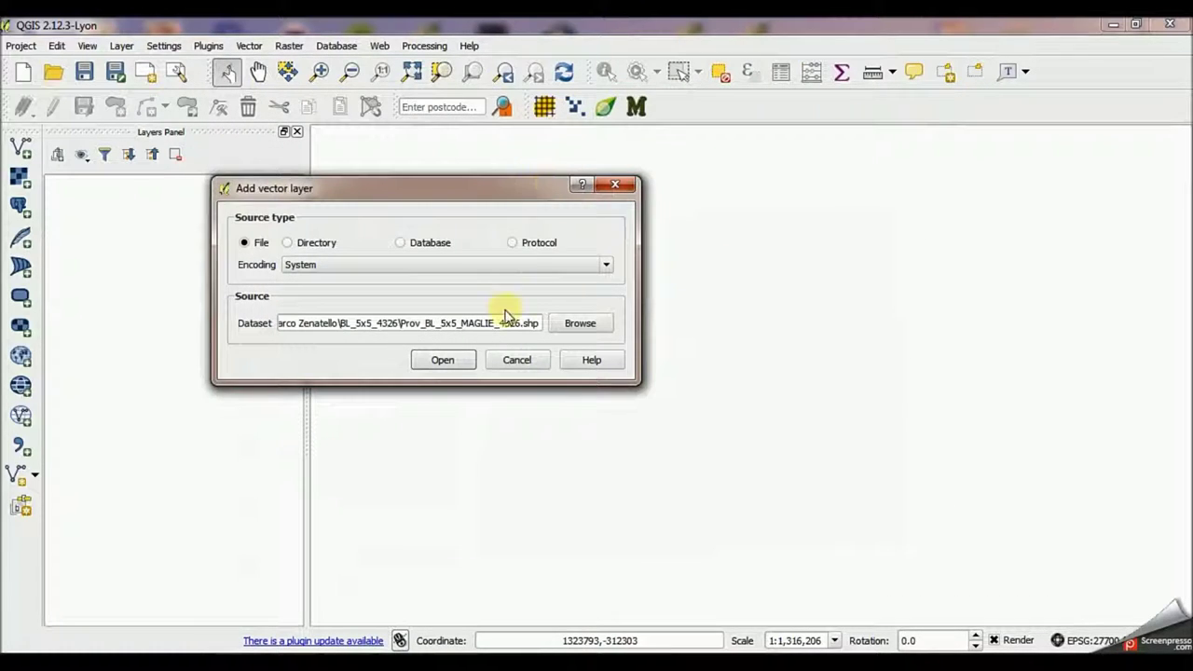
pyautogui.click(444, 361)
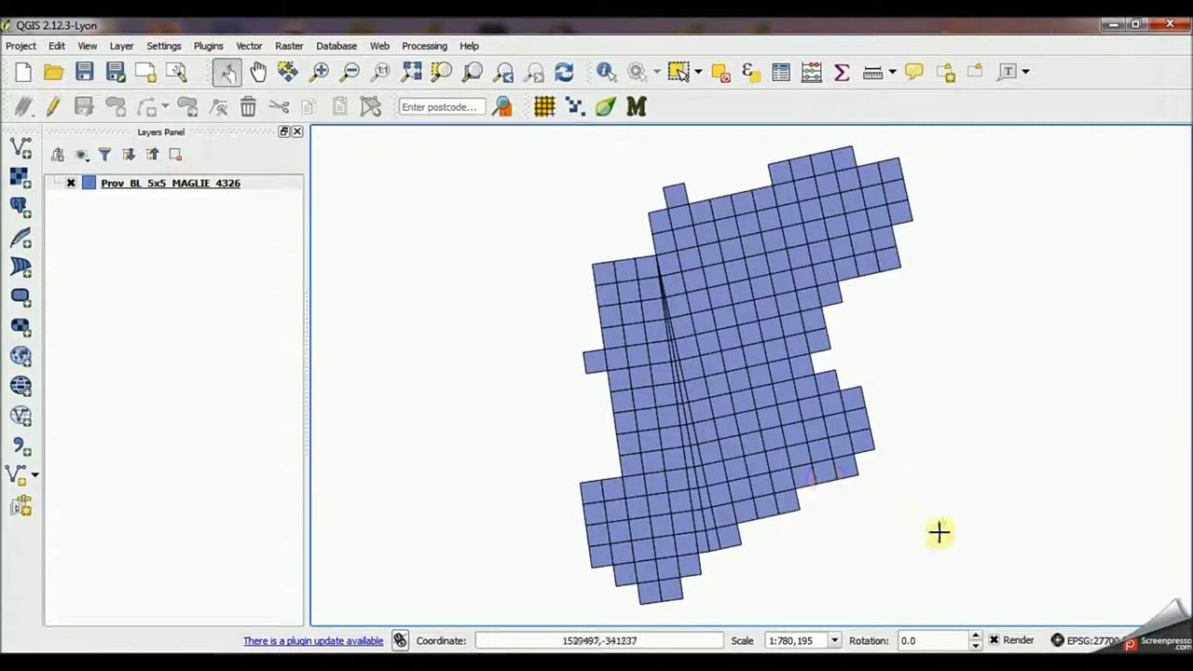
# Set the project coordinate system to WGS 84 and bring up the FSC Tom.bio record tool.
pyautogui.click(1107, 637)
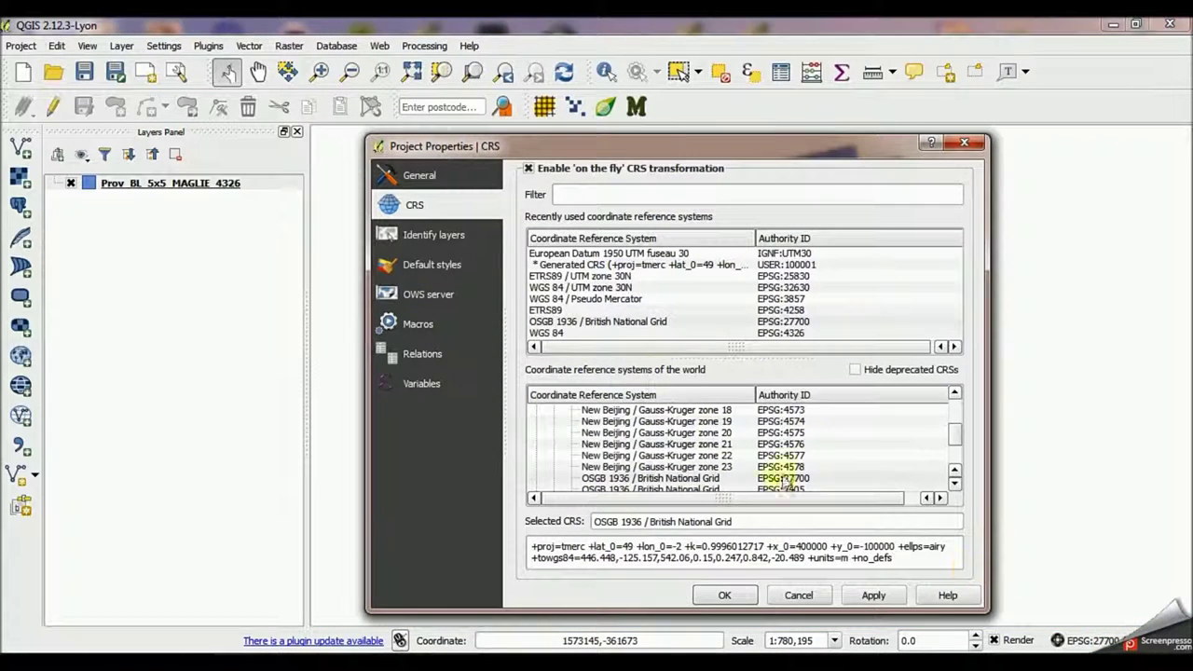
pyautogui.click(556, 335)
pyautogui.click(725, 595)
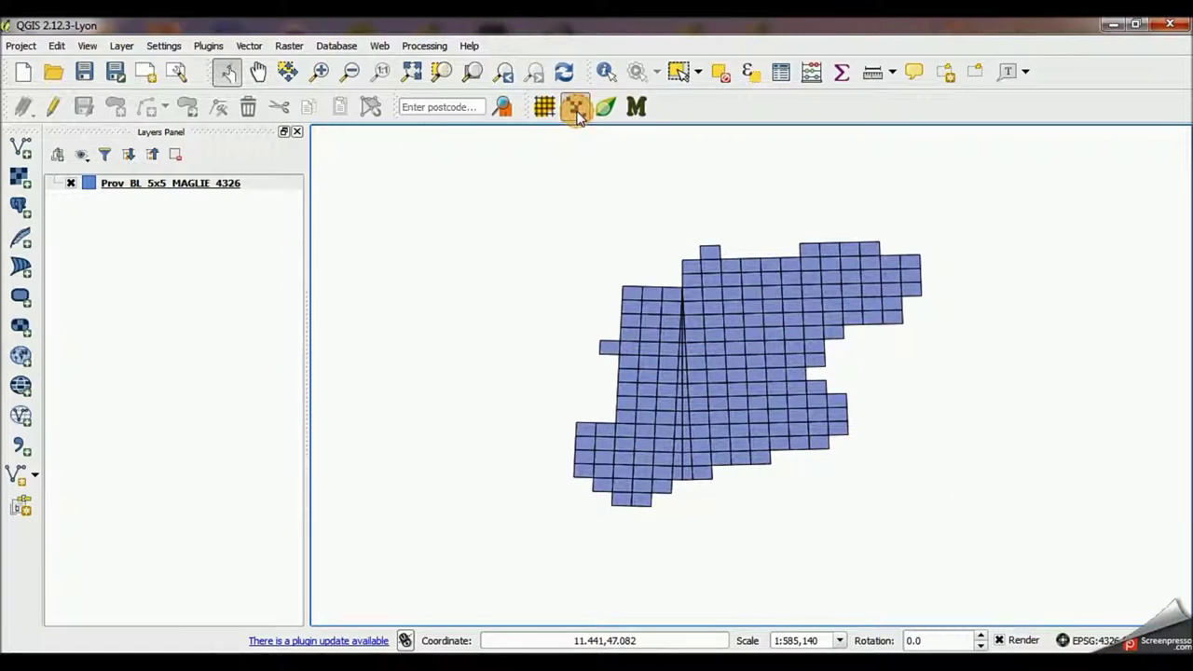
pyautogui.click(575, 108)
# Load SampleData.csv as the biological record file.
pyautogui.click(930, 189)
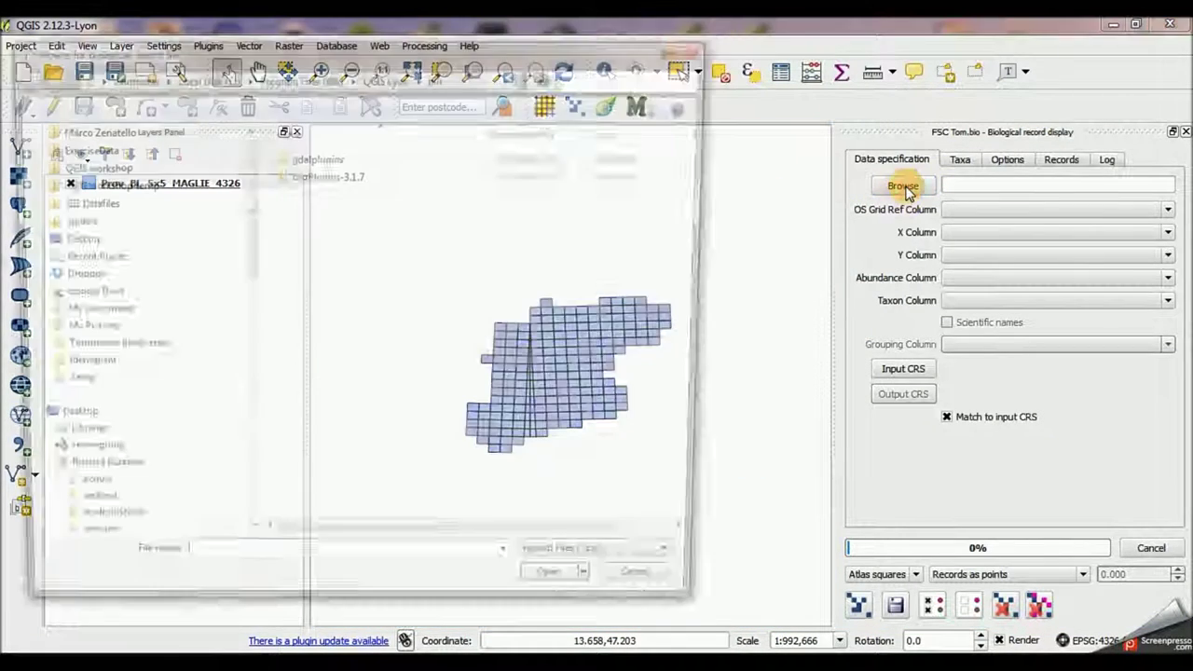
pyautogui.click(133, 136)
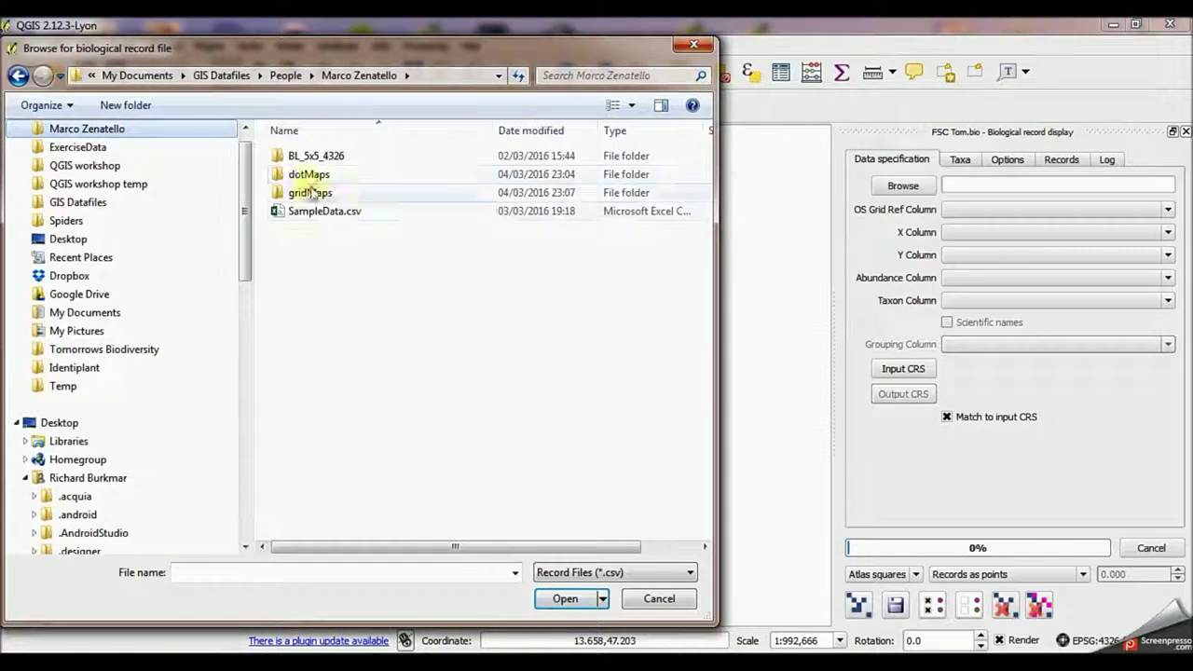
pyautogui.doubleClick(325, 213)
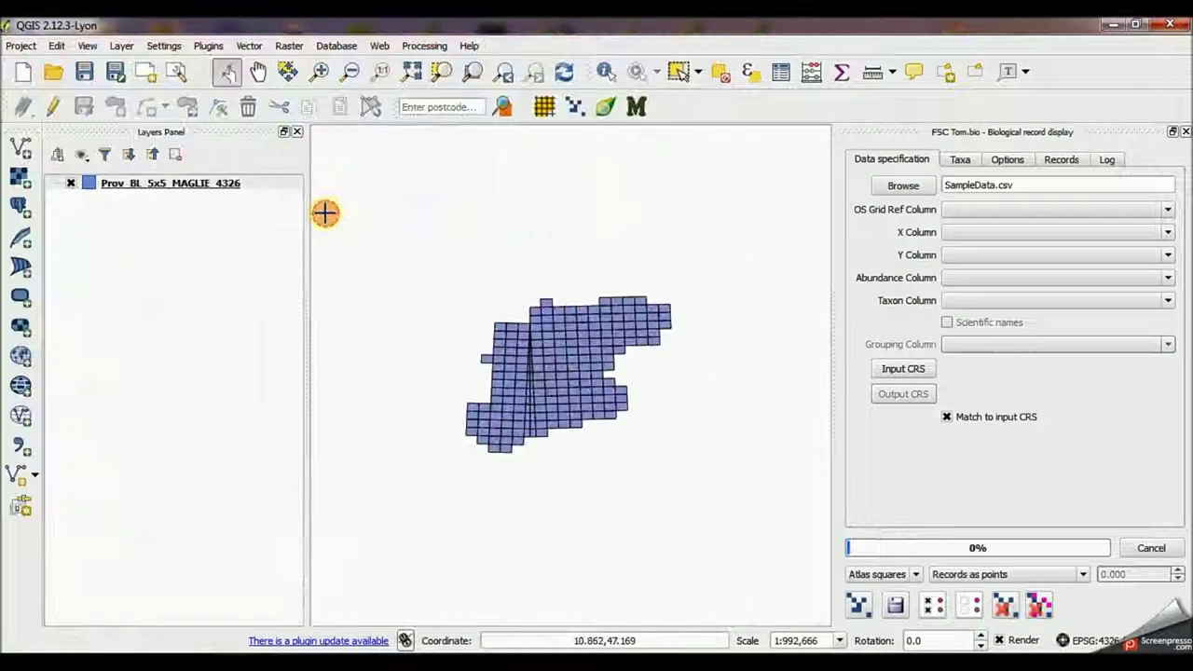
# Map the columns: X to LongitudineE, Y to LatitudineN, taxon to LATIN.
pyautogui.click(962, 233)
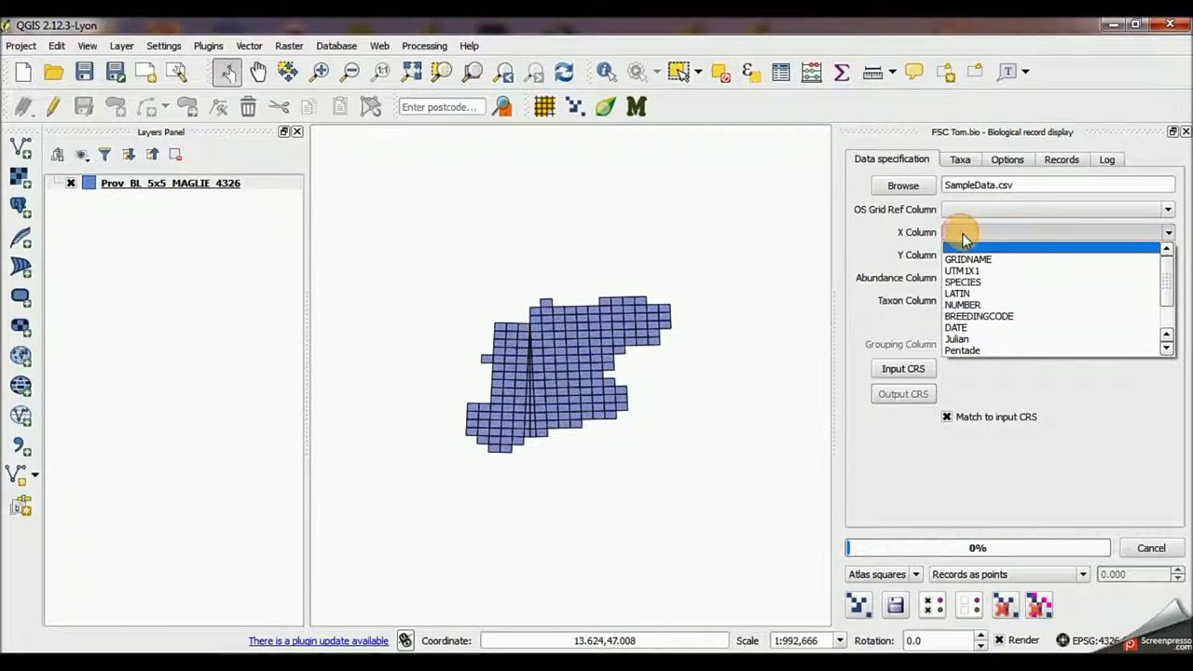
pyautogui.scroll(-1, 978, 279)
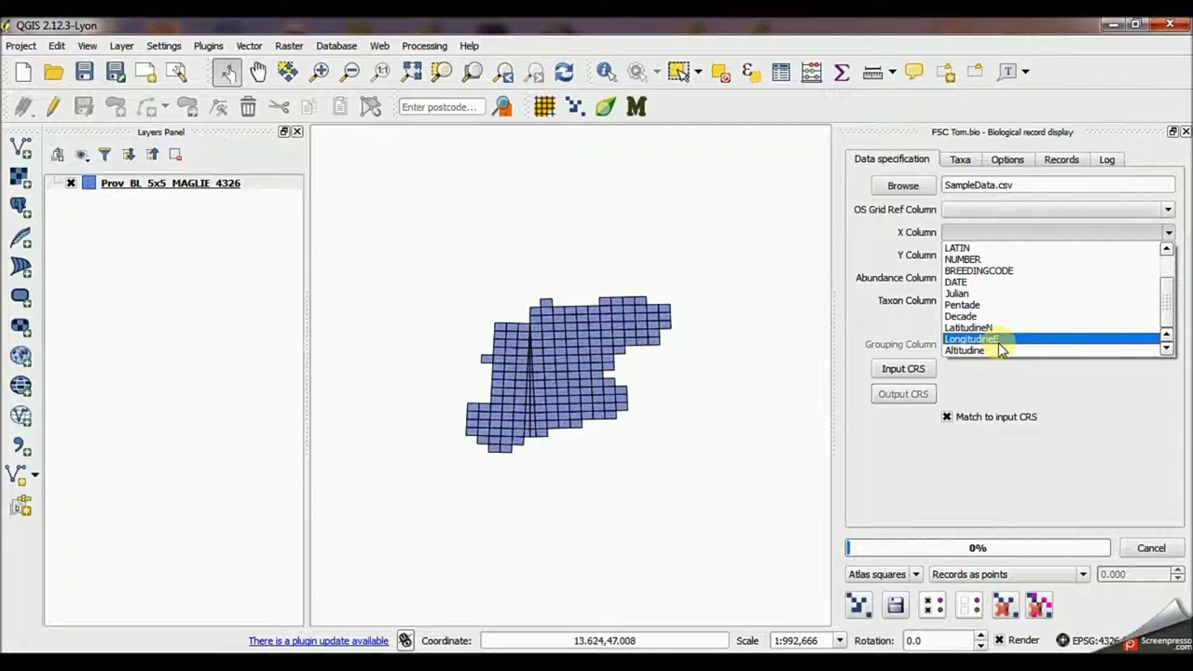
pyautogui.click(974, 339)
pyautogui.click(986, 254)
pyautogui.scroll(-1, 979, 304)
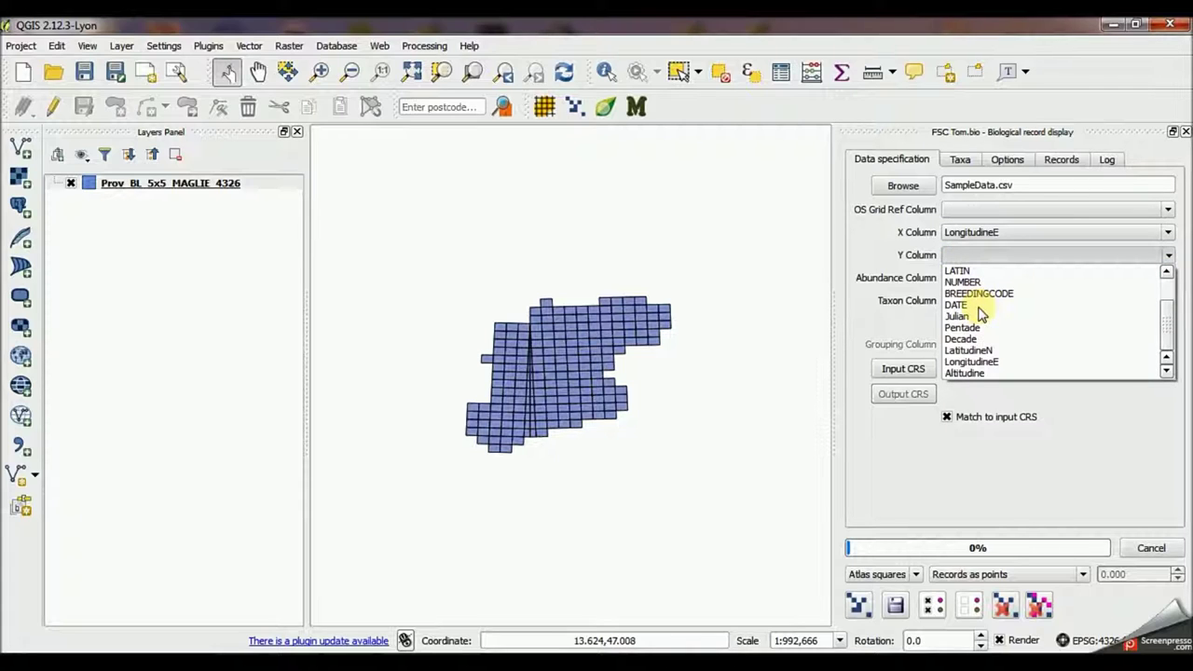
pyautogui.click(969, 350)
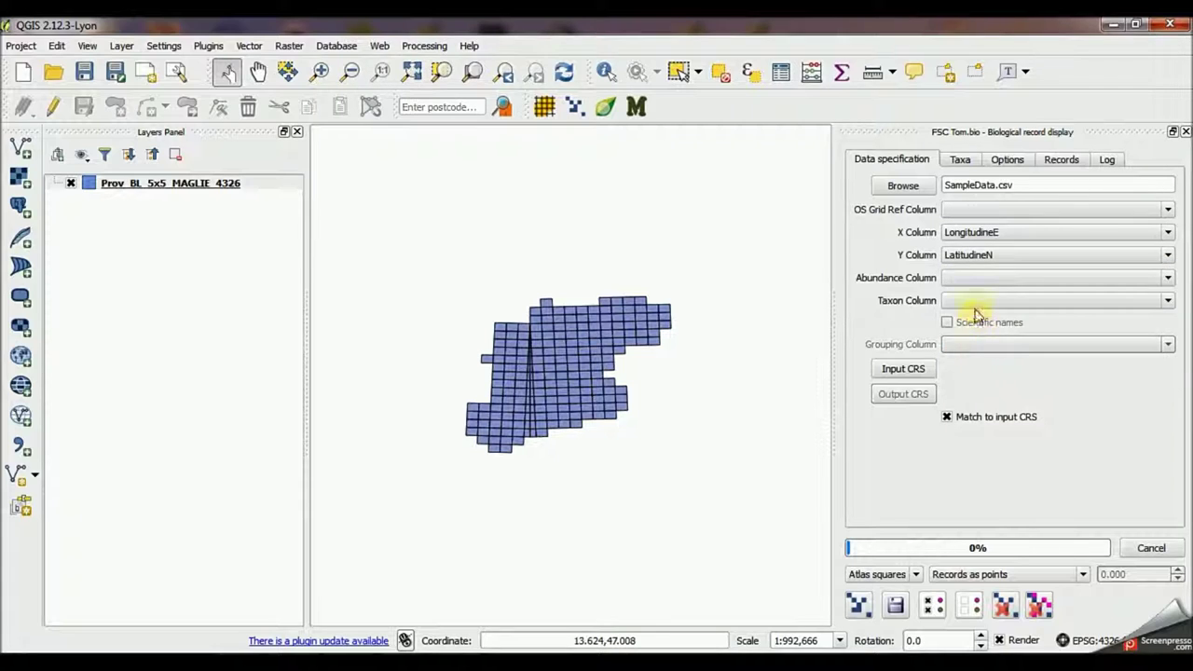
pyautogui.click(974, 303)
pyautogui.scroll(-1, 975, 338)
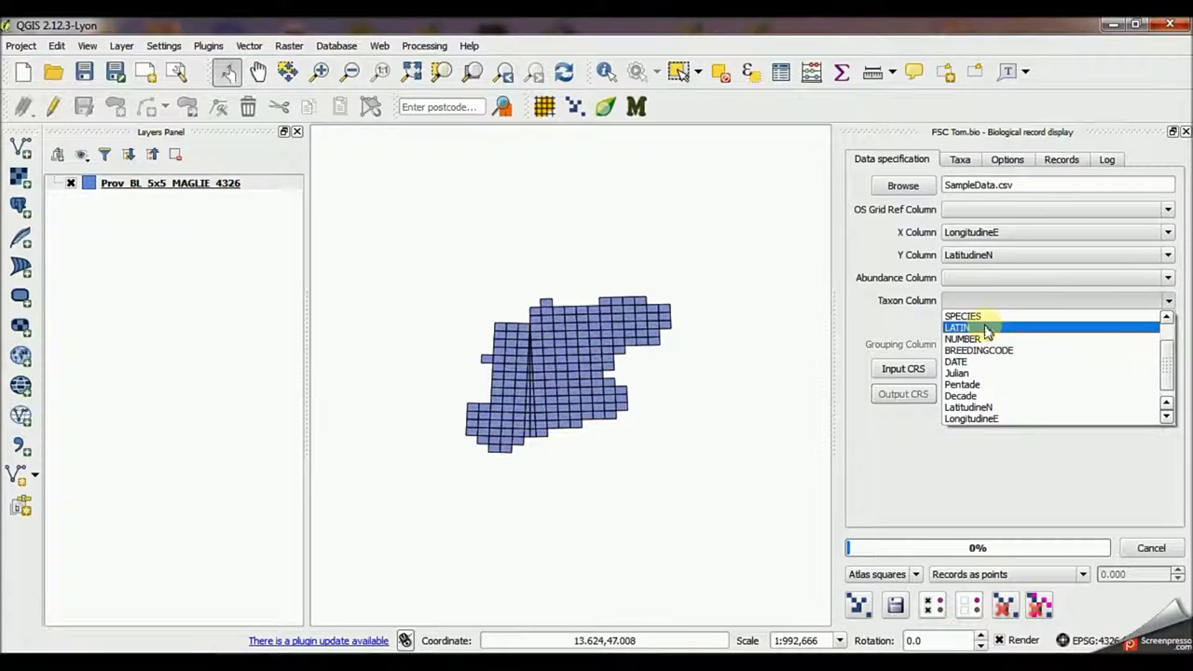
pyautogui.click(986, 329)
# Set the records' input CRS to WGS 84.
pyautogui.click(908, 371)
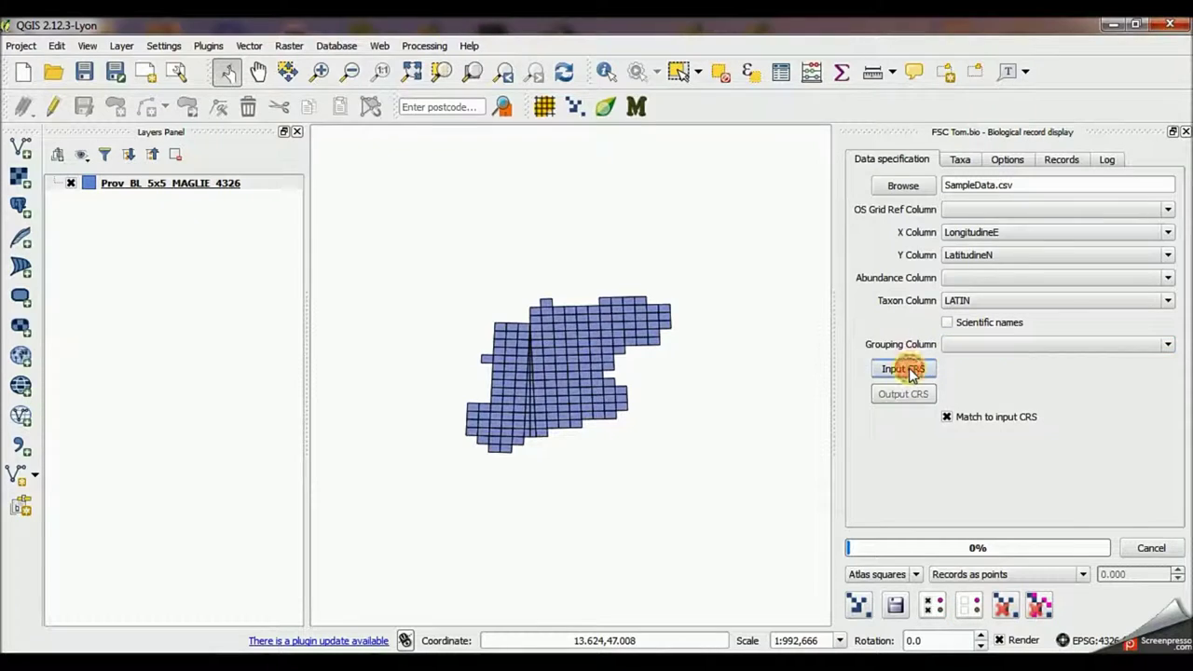
pyautogui.click(308, 278)
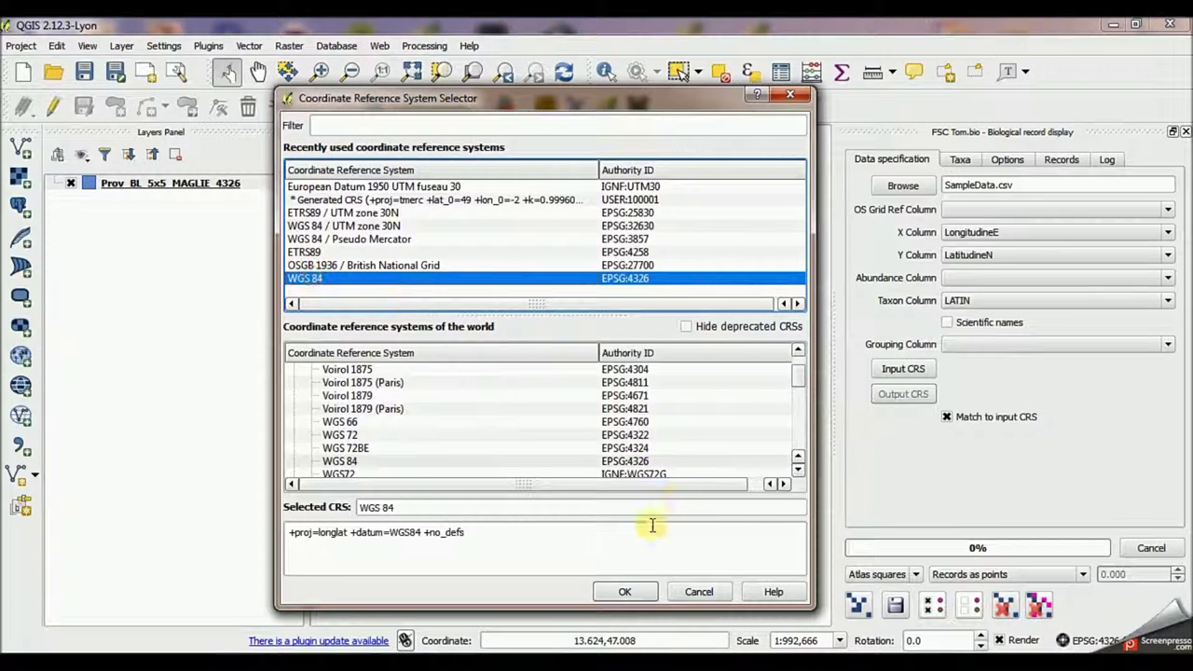
pyautogui.click(623, 592)
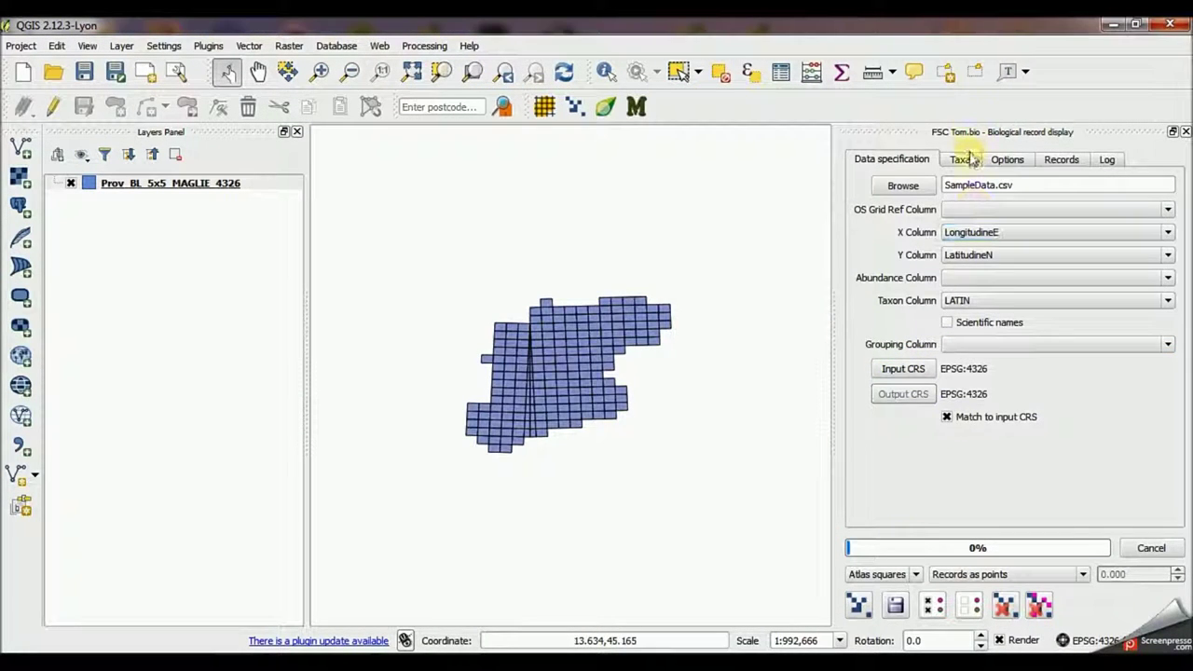
# Build the taxa tree and tick every taxon for mapping.
pyautogui.click(965, 159)
pyautogui.click(1137, 507)
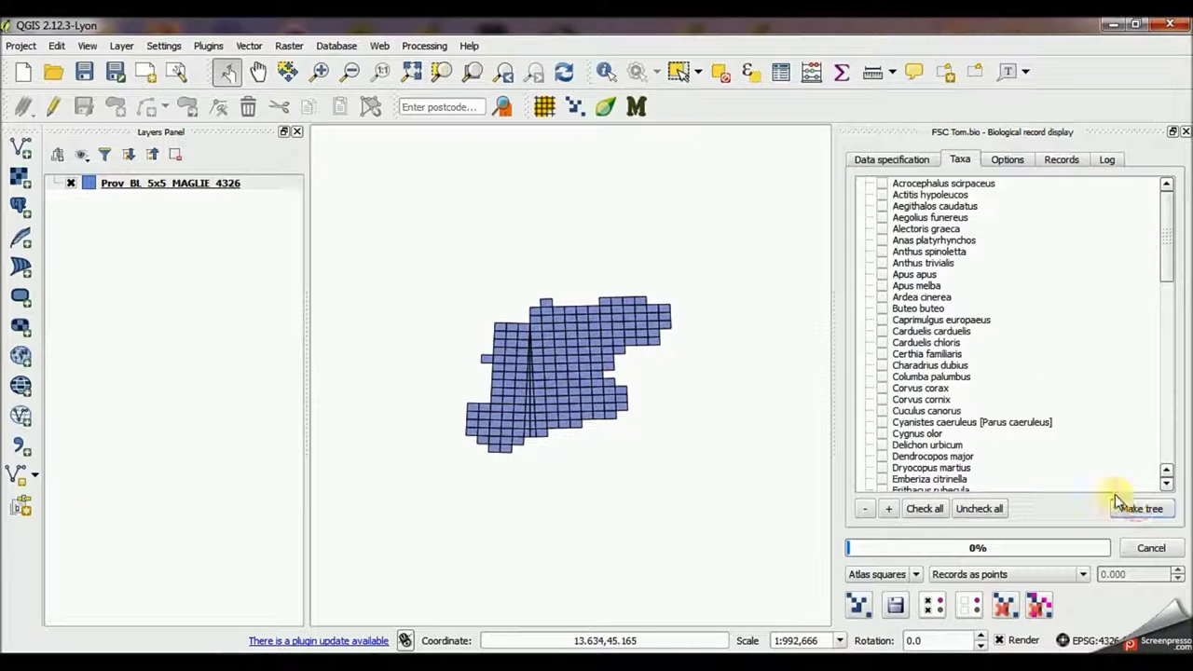
pyautogui.click(933, 512)
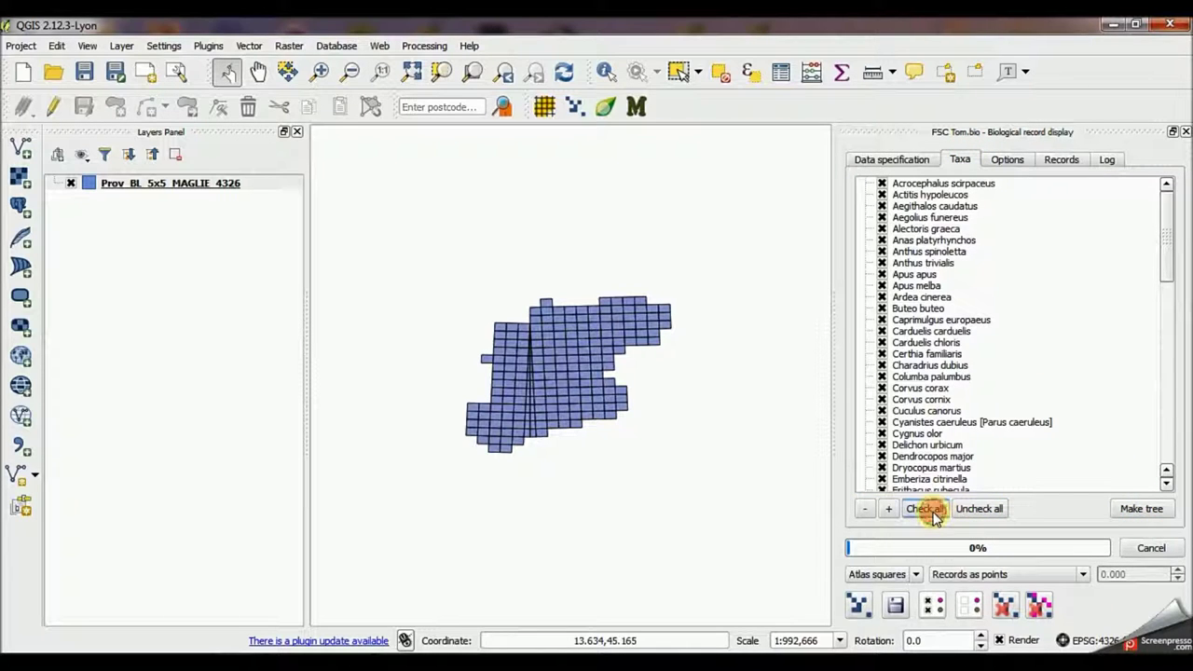
# Switch to batch map mode with dotMaps as the output folder.
pyautogui.click(1007, 160)
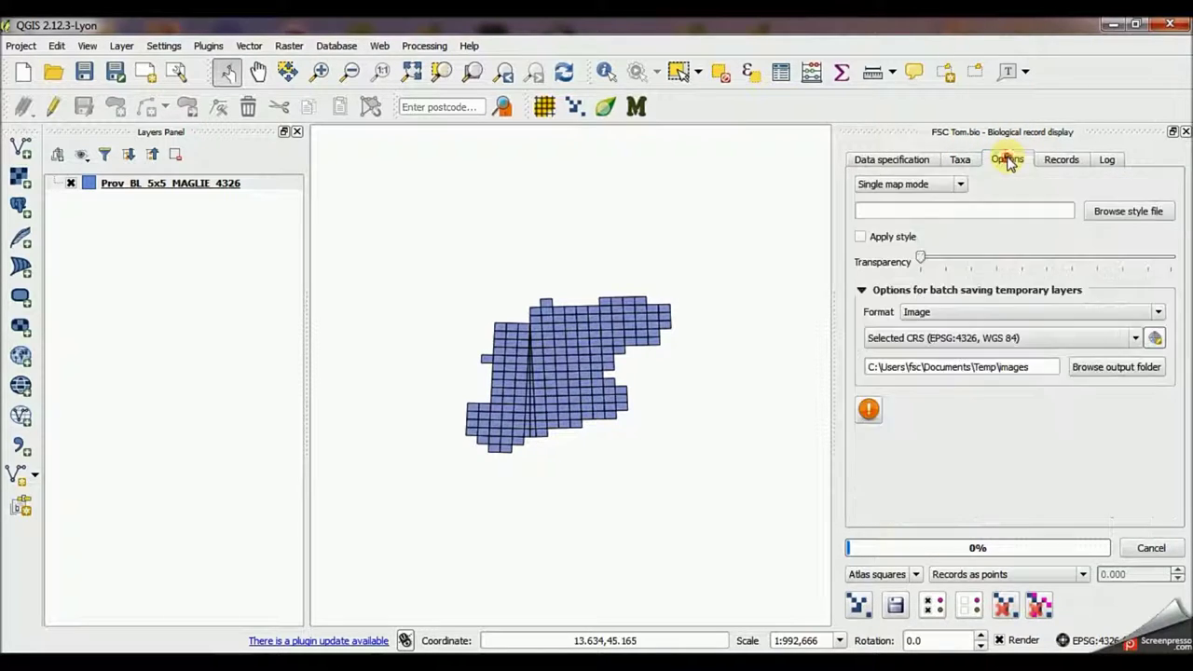
pyautogui.click(960, 185)
pyautogui.click(920, 211)
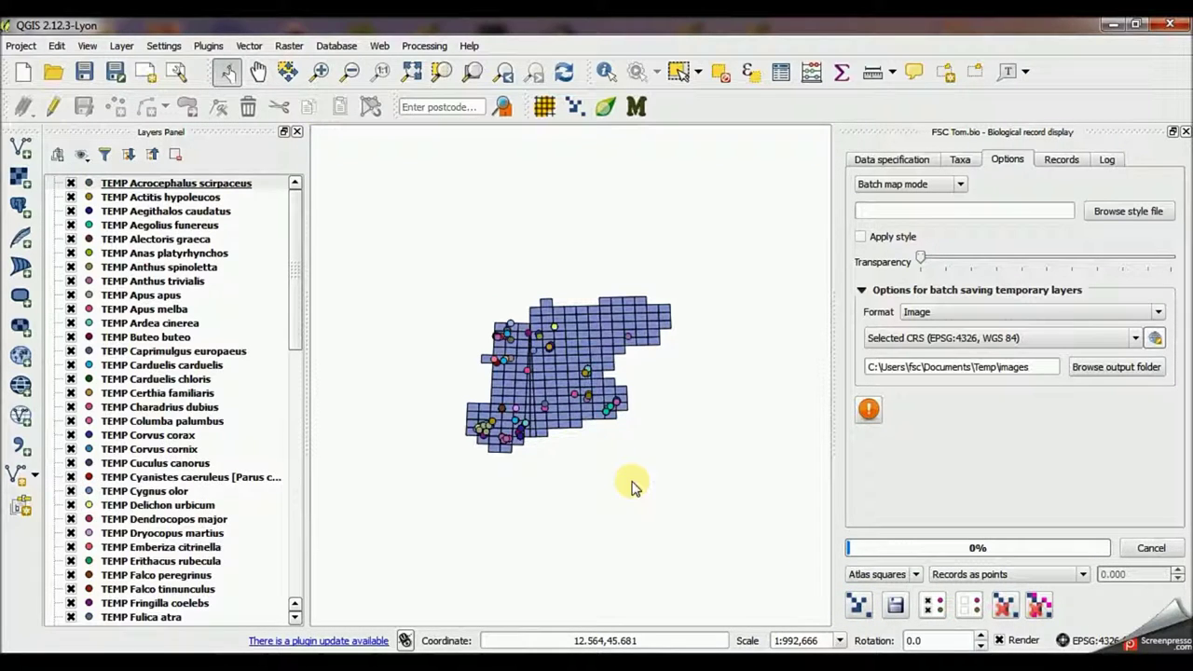
pyautogui.click(1092, 369)
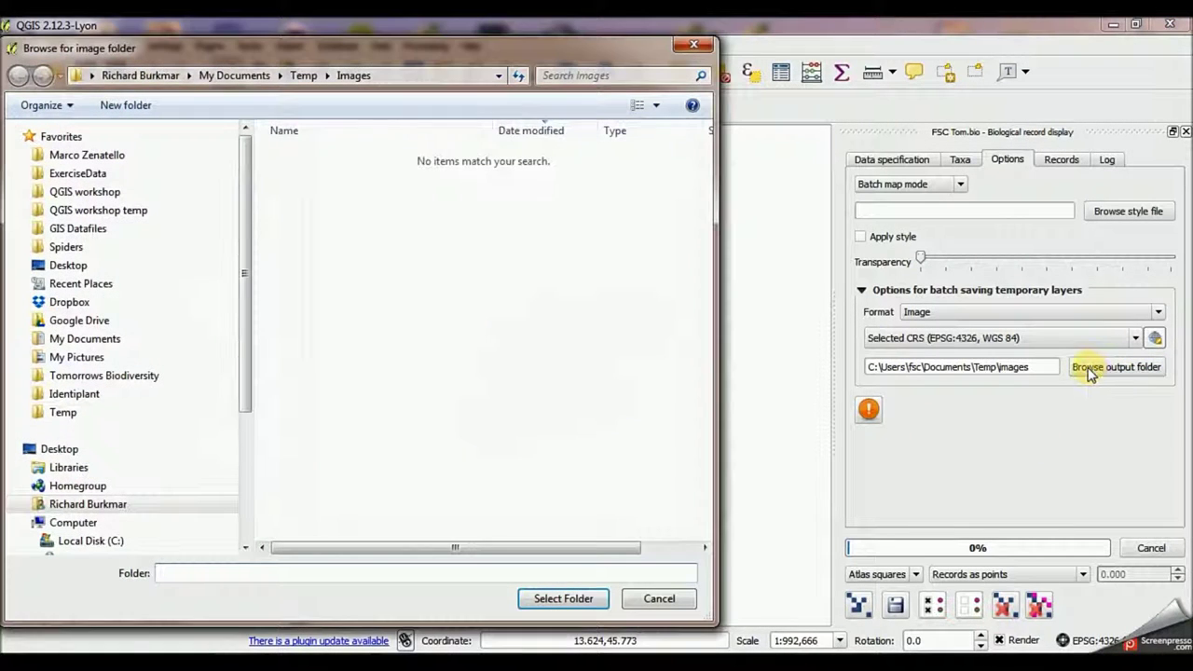
pyautogui.click(96, 155)
pyautogui.click(292, 179)
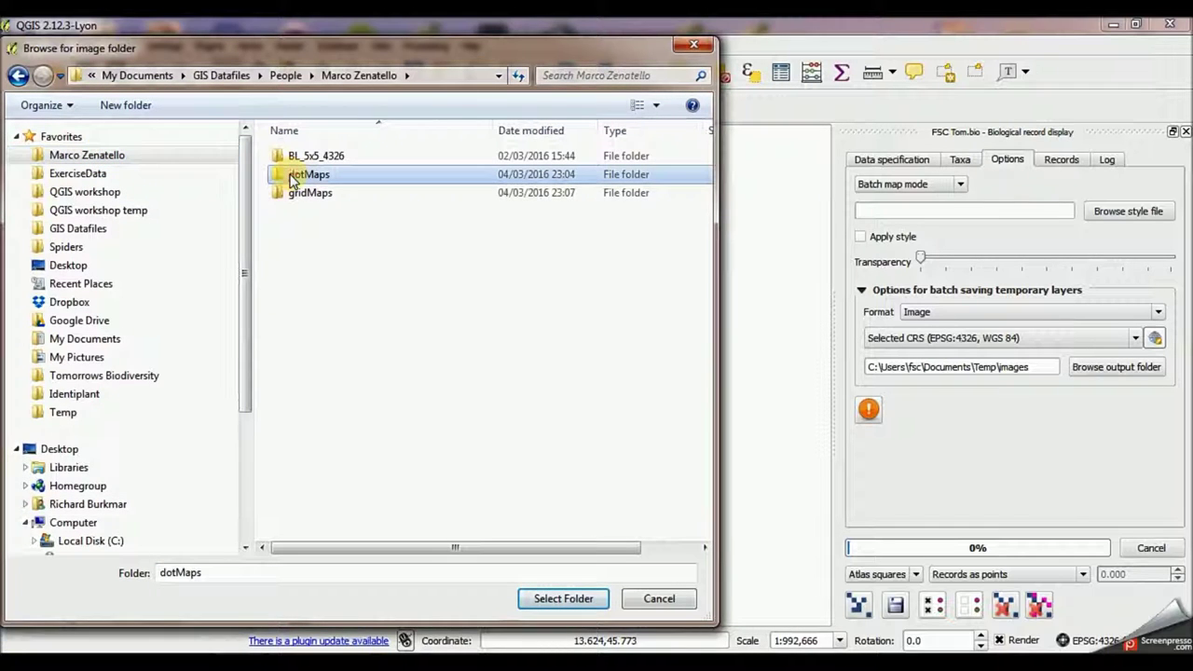
pyautogui.click(568, 598)
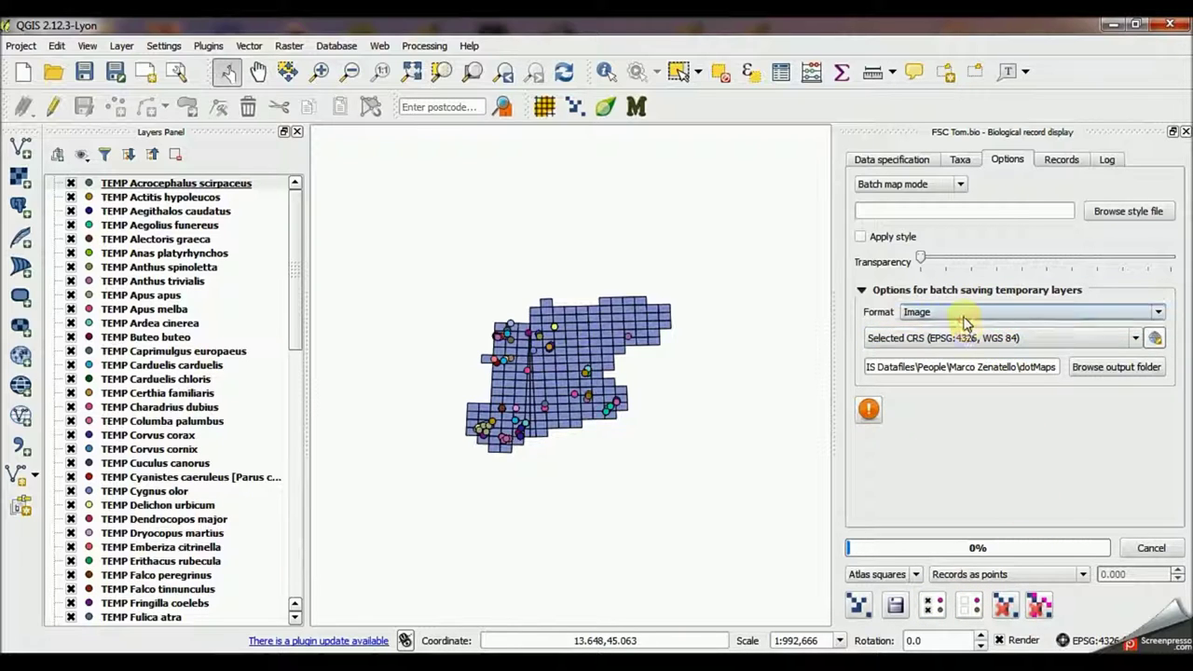
# Batch-save all taxon layers in Shapefile format, then remove the temporary layers.
pyautogui.click(960, 313)
pyautogui.click(948, 341)
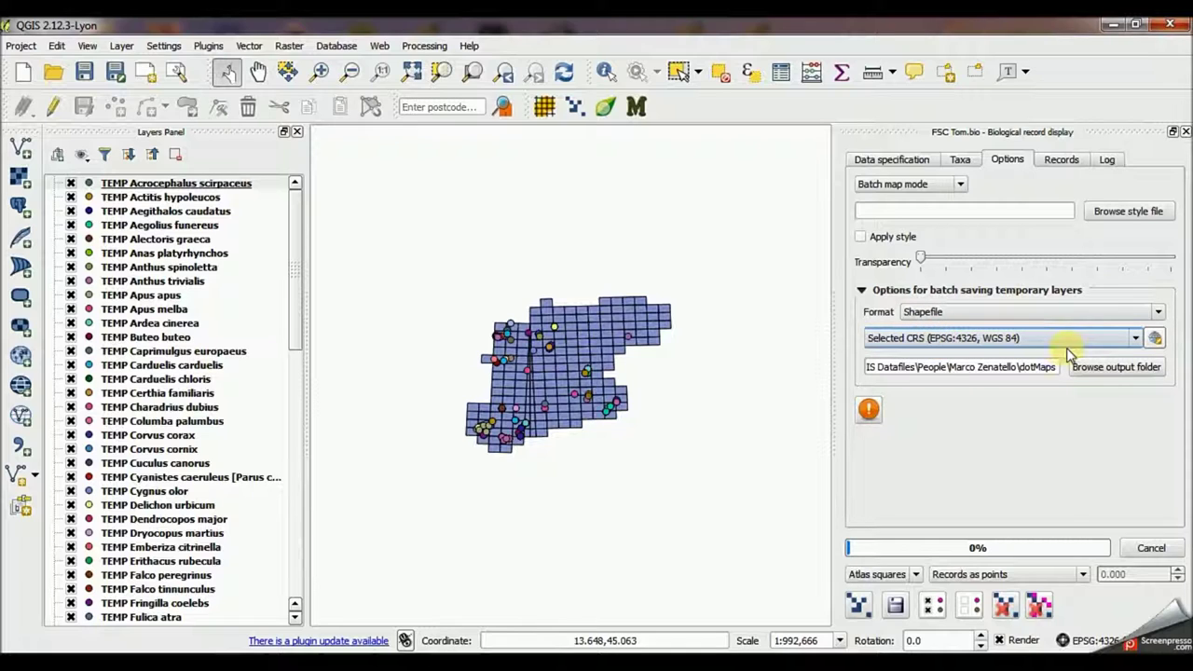
pyautogui.click(896, 606)
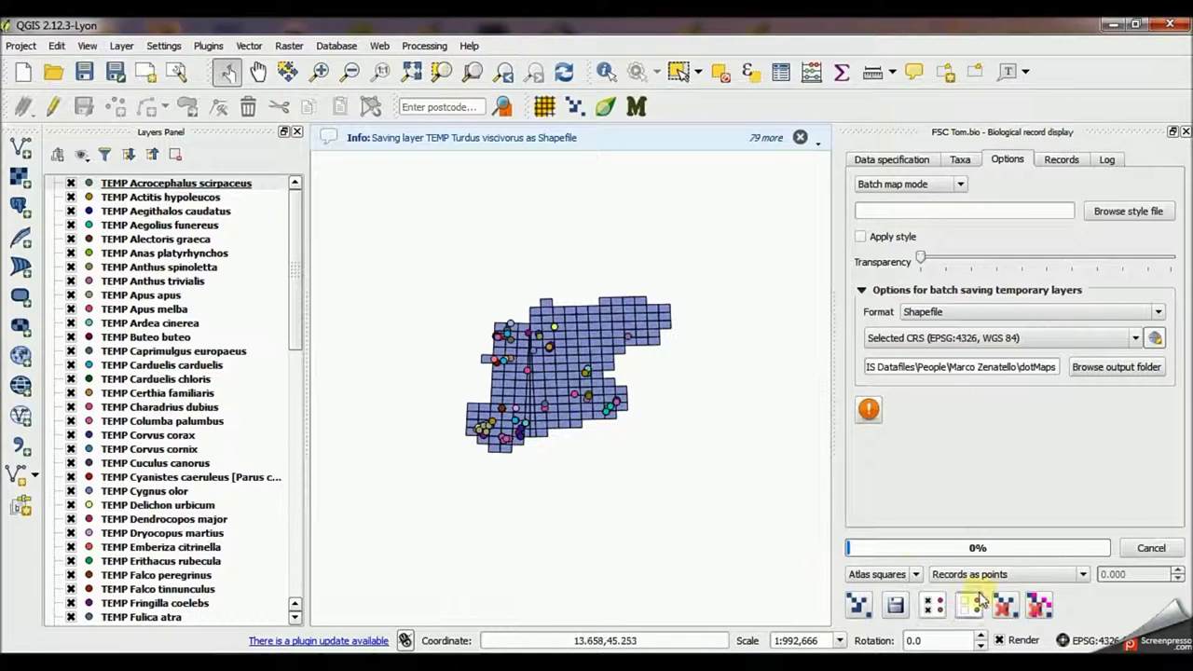
pyautogui.click(1039, 606)
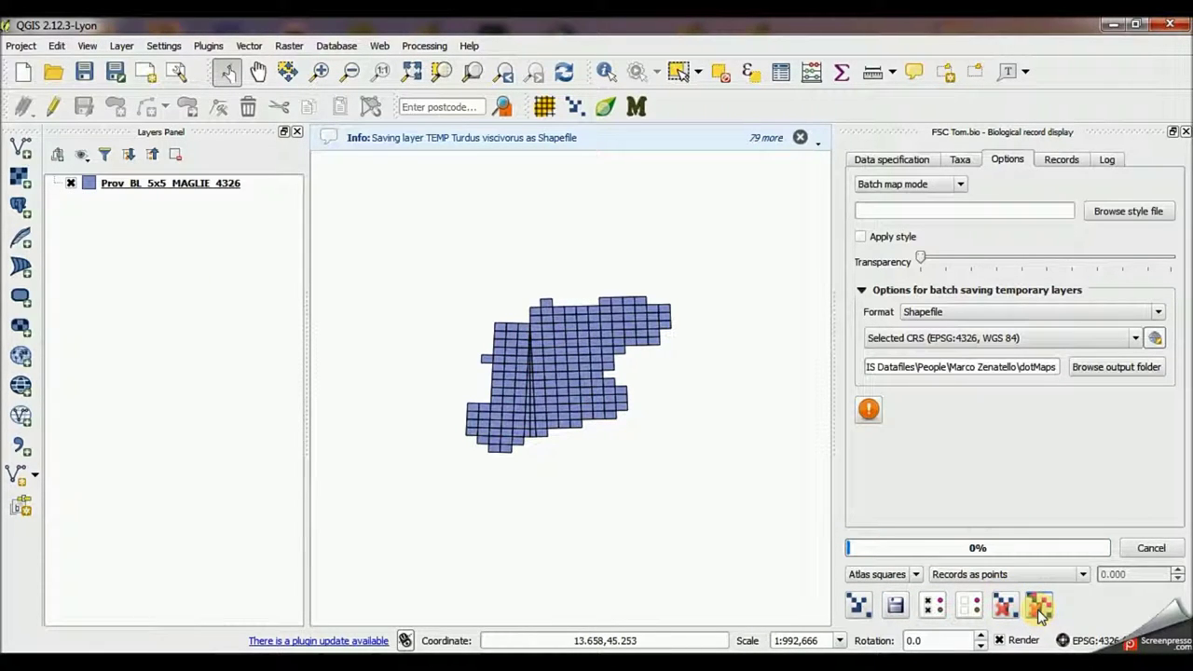
# Add every shapefile in the dotMaps folder as point layers over the grid.
pyautogui.click(23, 149)
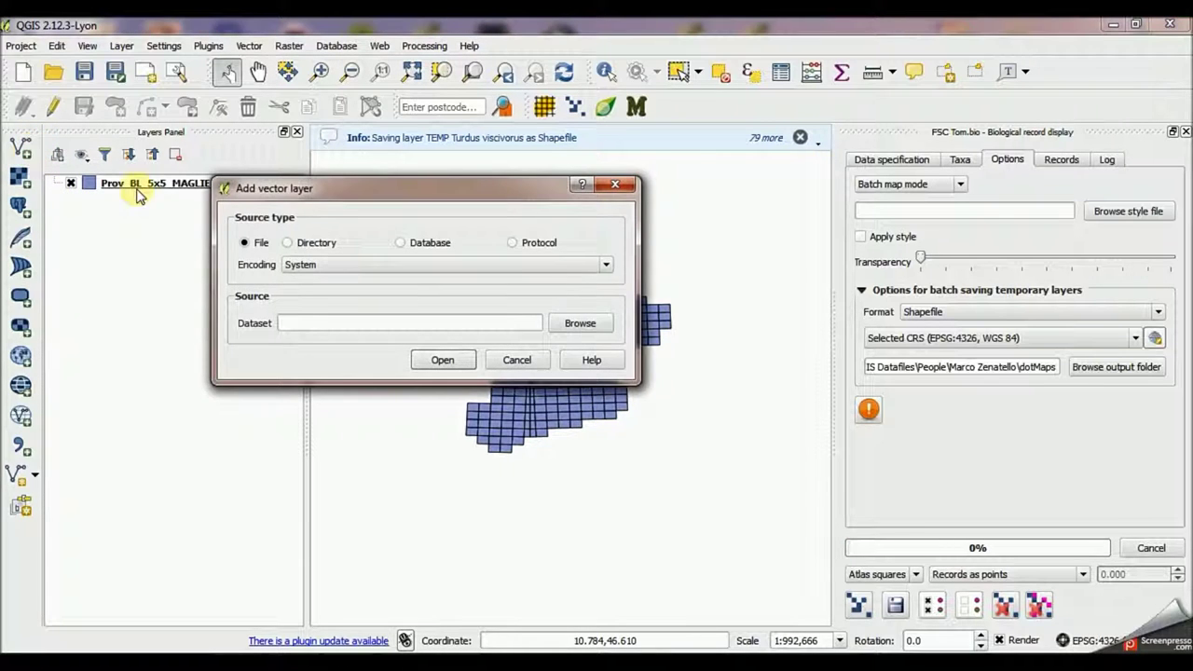
pyautogui.click(571, 326)
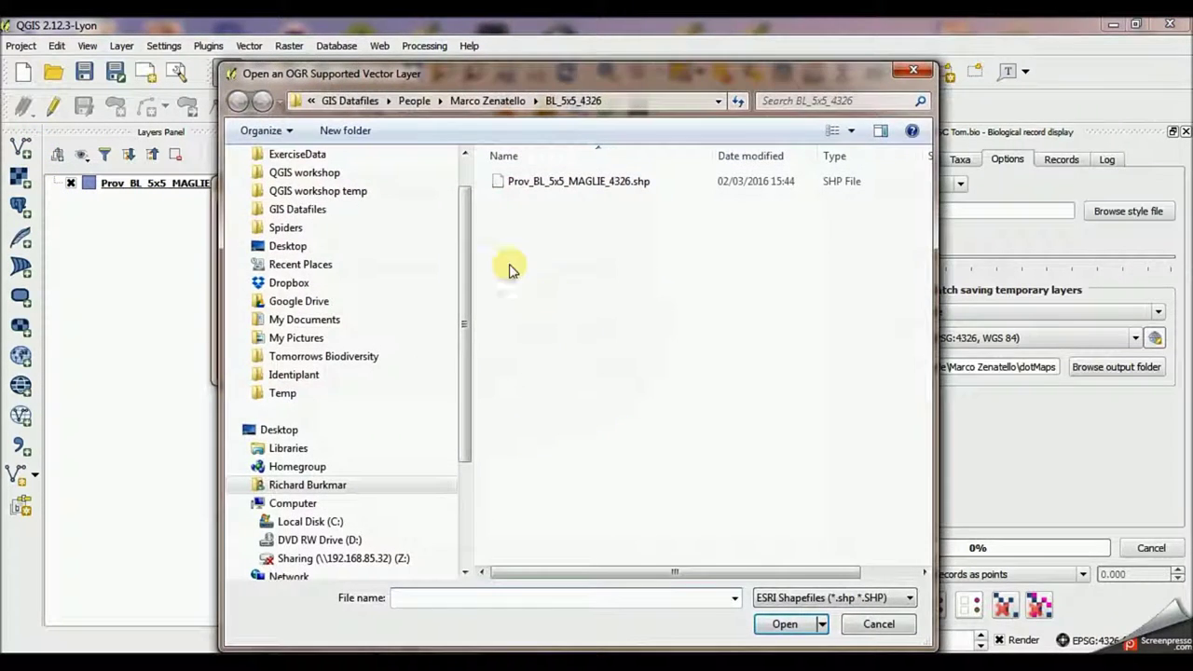
pyautogui.click(468, 99)
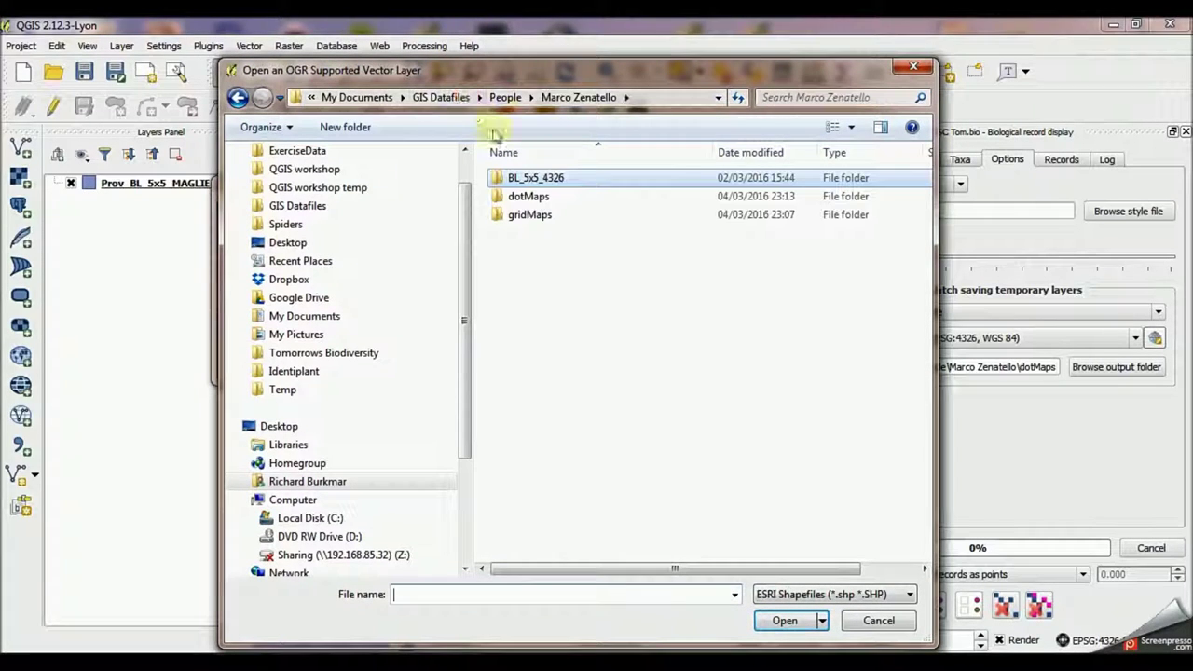
pyautogui.doubleClick(529, 196)
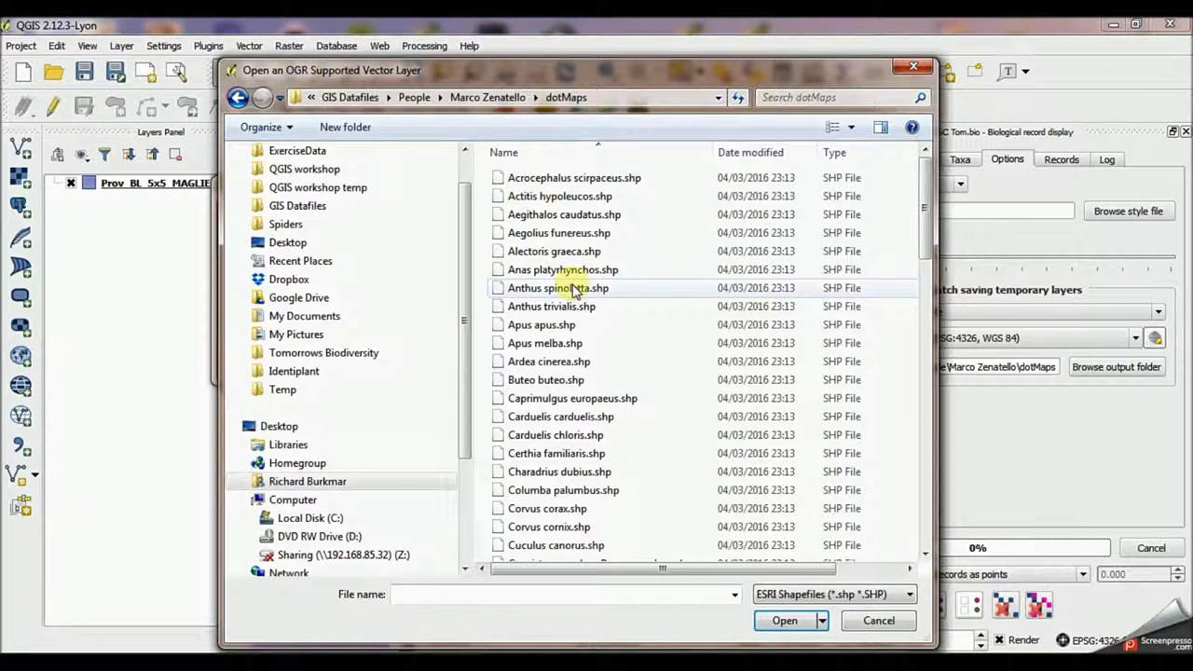
pyautogui.hotkey('ctrl', 'a')
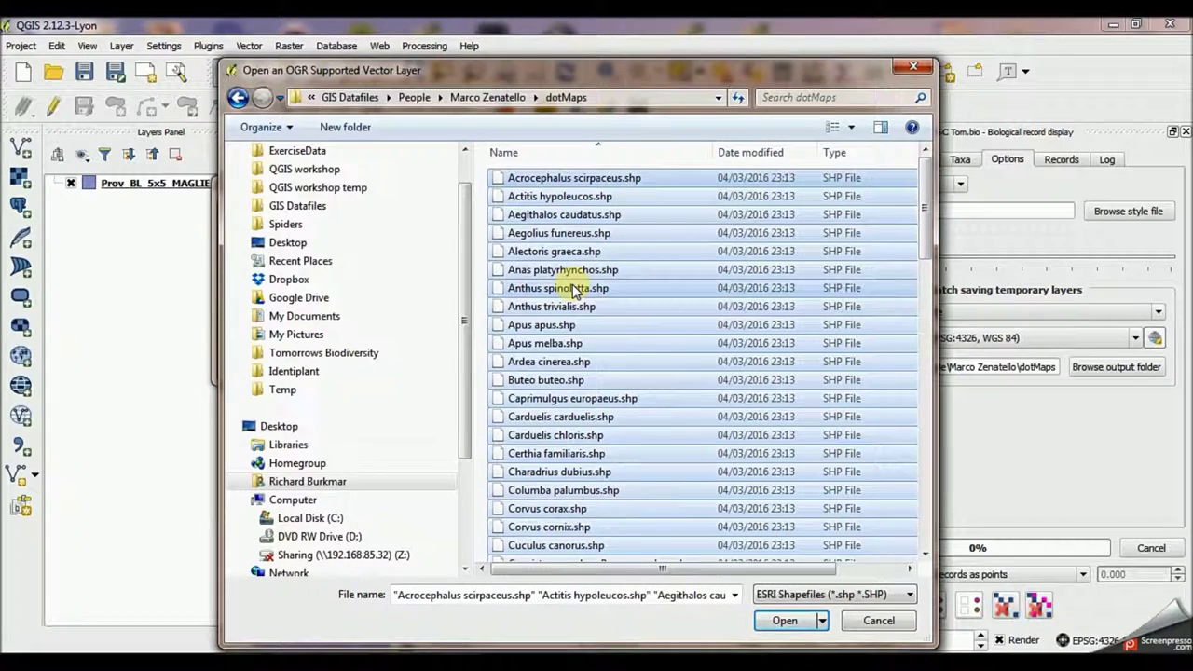
pyautogui.click(781, 621)
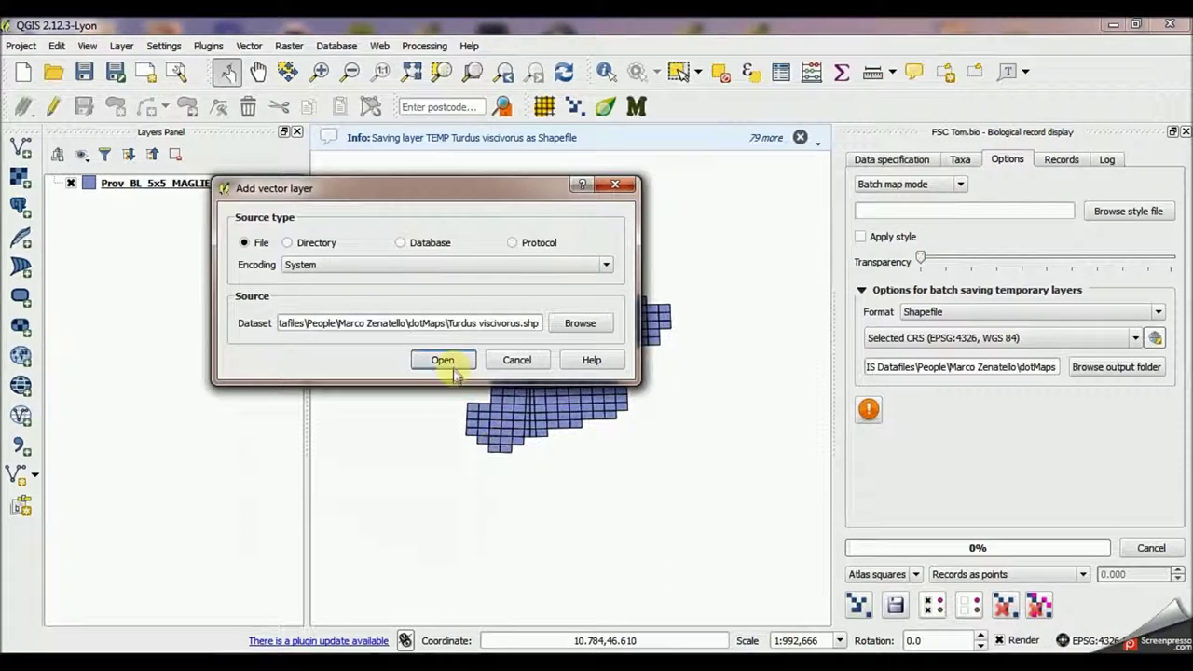
pyautogui.click(453, 367)
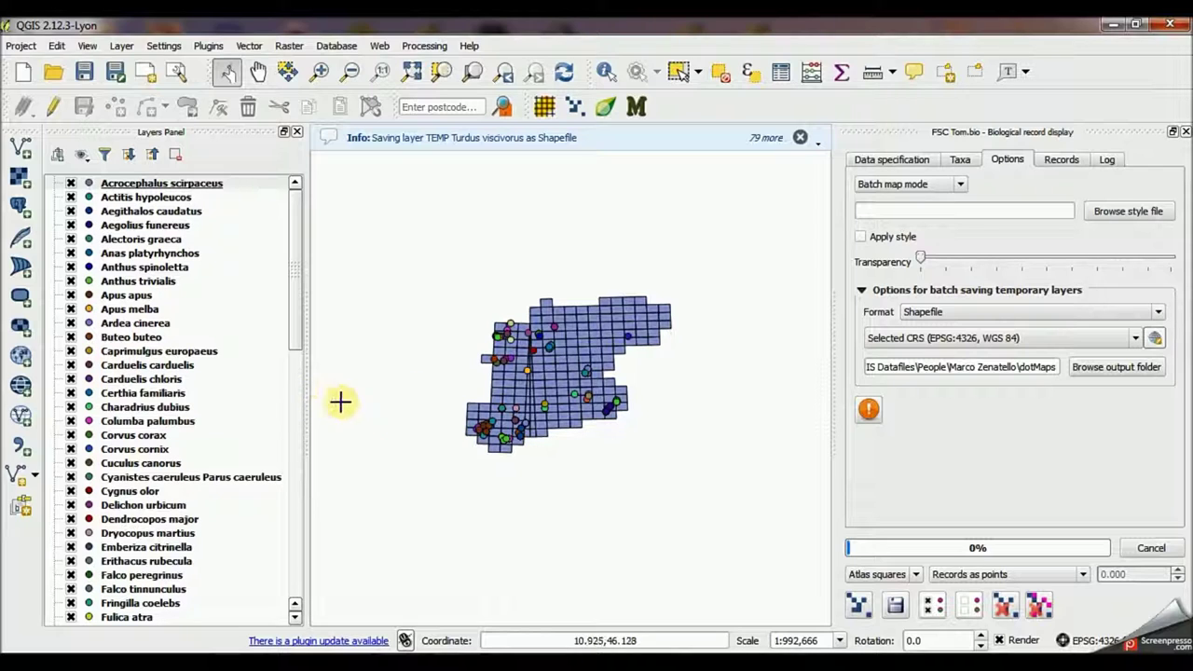
# Close the Tom.bio panel and open a widened Python console.
pyautogui.click(1184, 131)
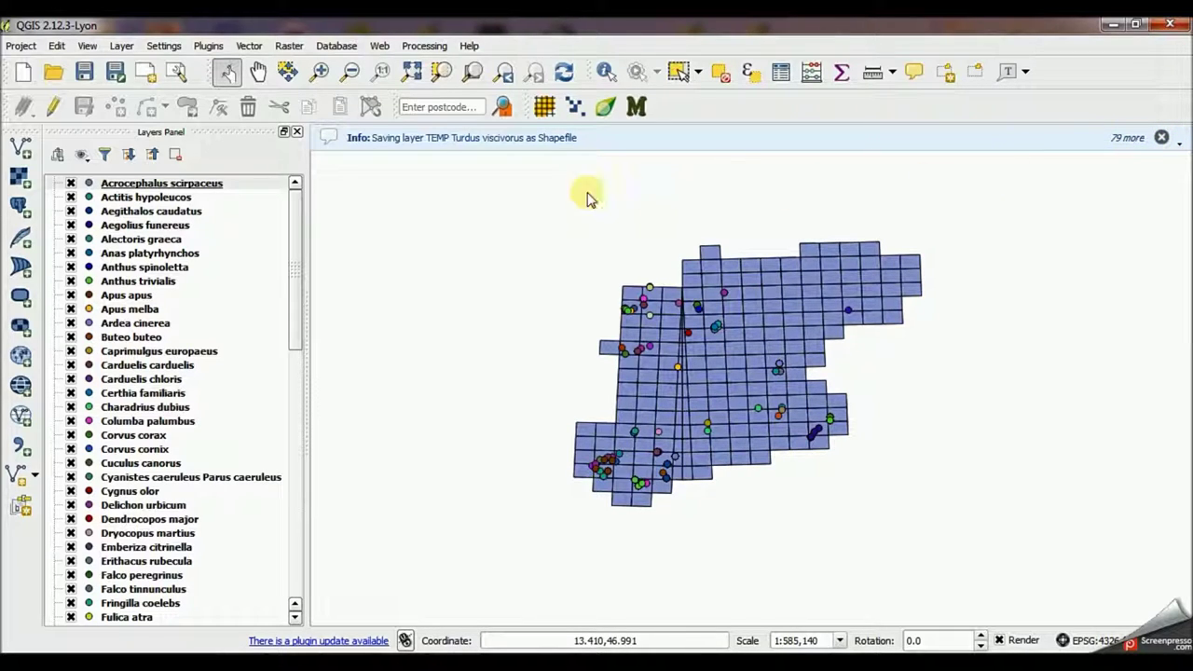
pyautogui.click(208, 46)
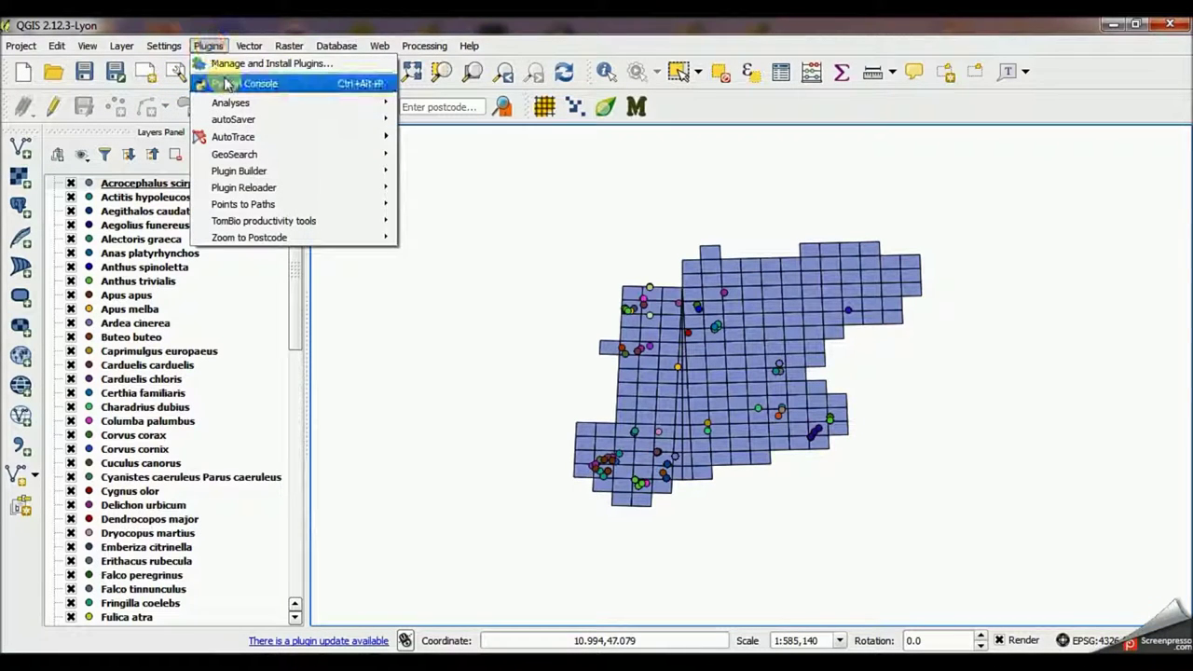
pyautogui.click(226, 82)
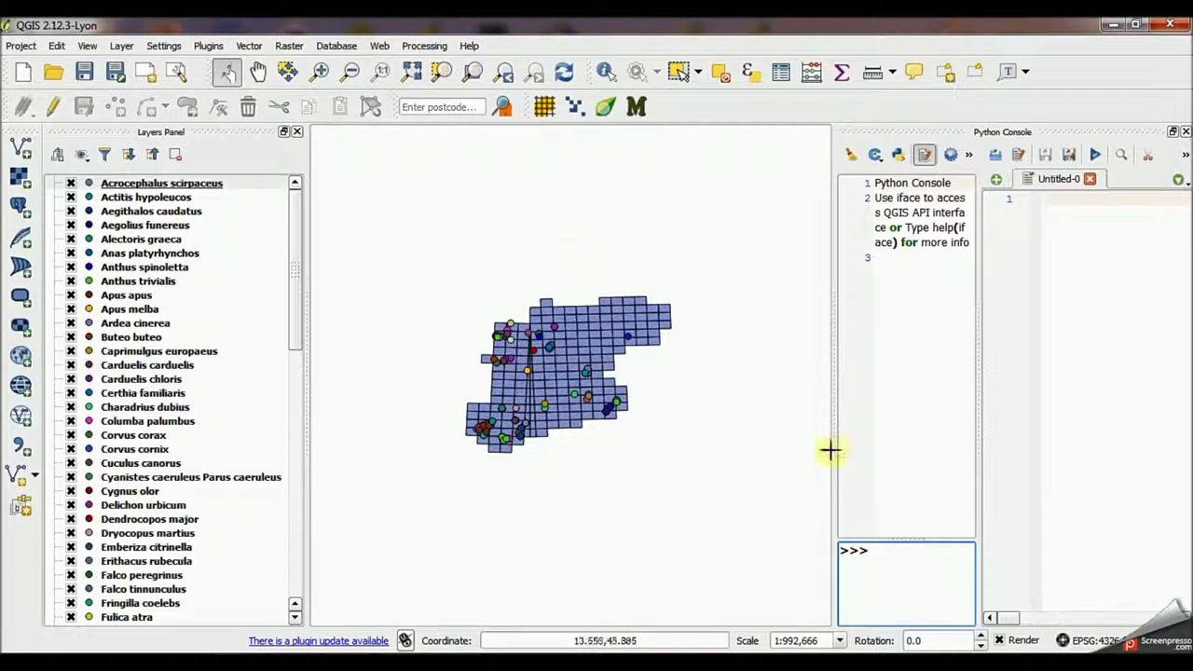
pyautogui.moveTo(835, 400); pyautogui.dragTo(704, 414)
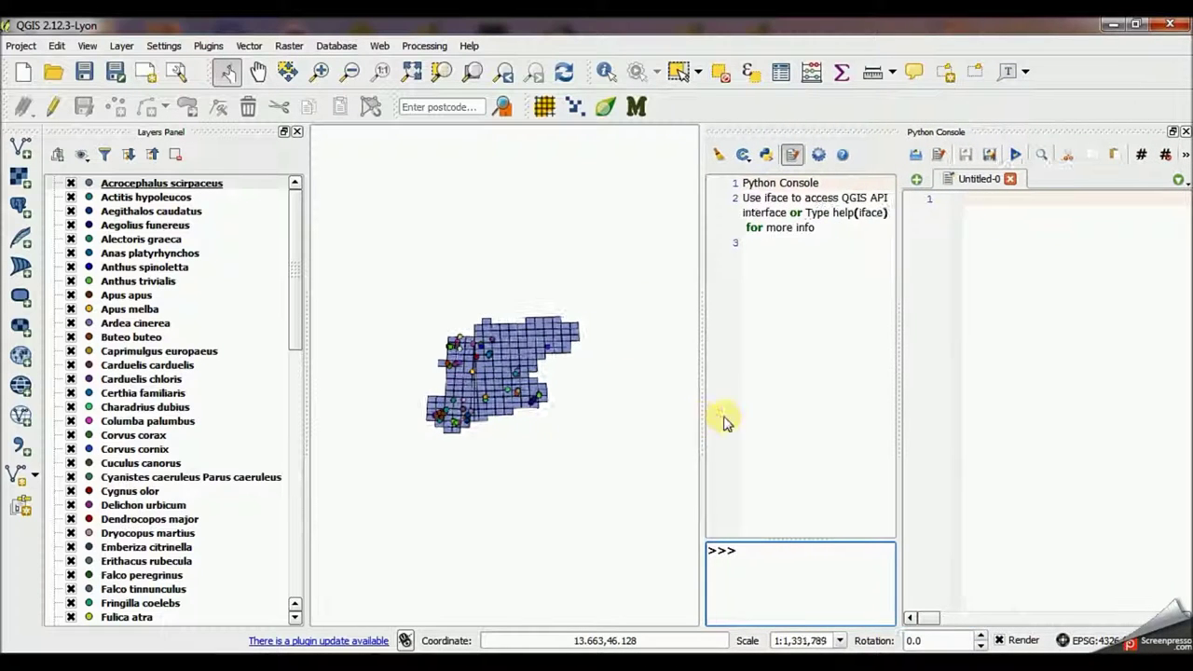
# Load script1.py into the console's script editor.
pyautogui.click(919, 156)
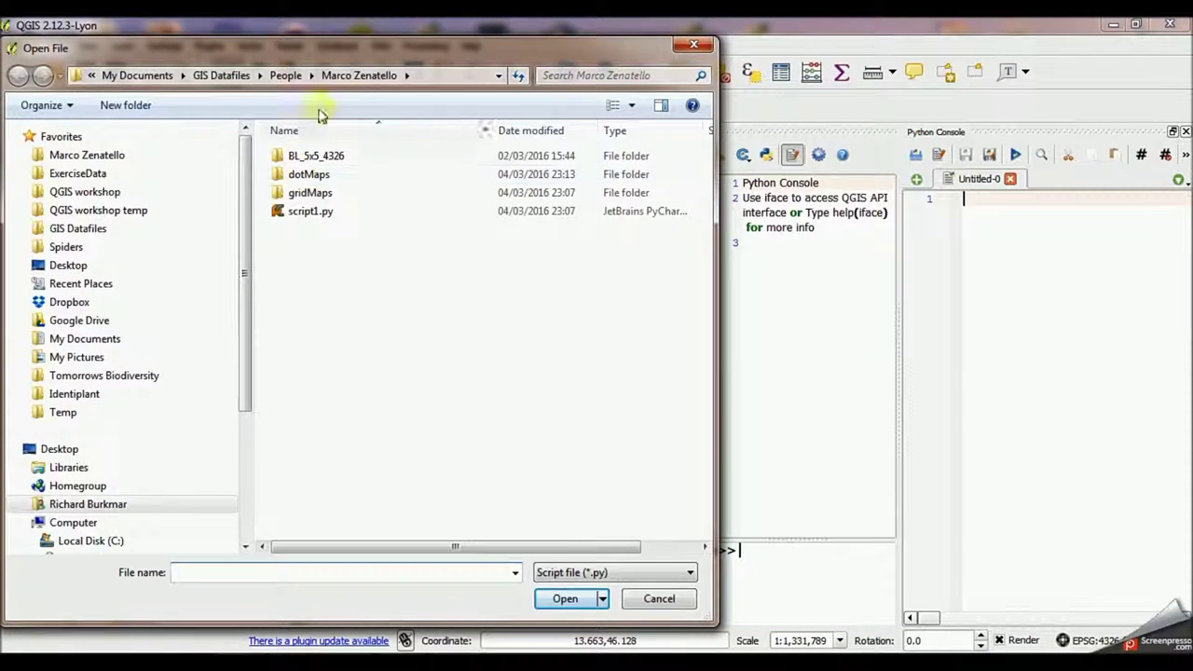
pyautogui.click(357, 74)
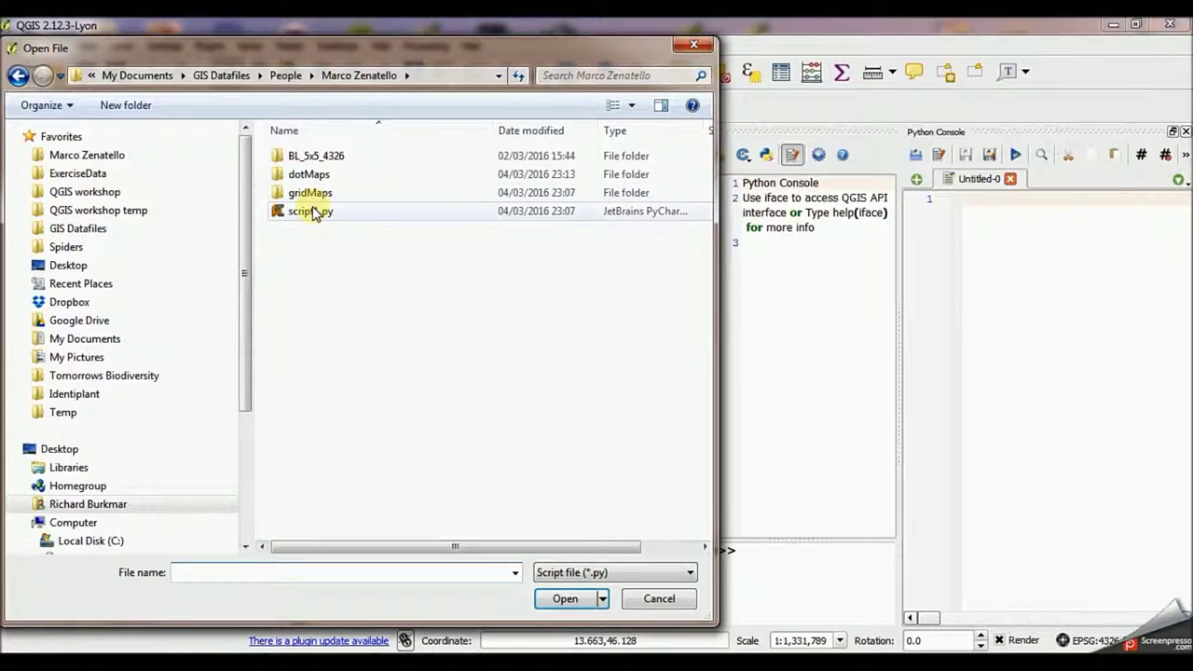
pyautogui.click(311, 211)
pyautogui.click(565, 598)
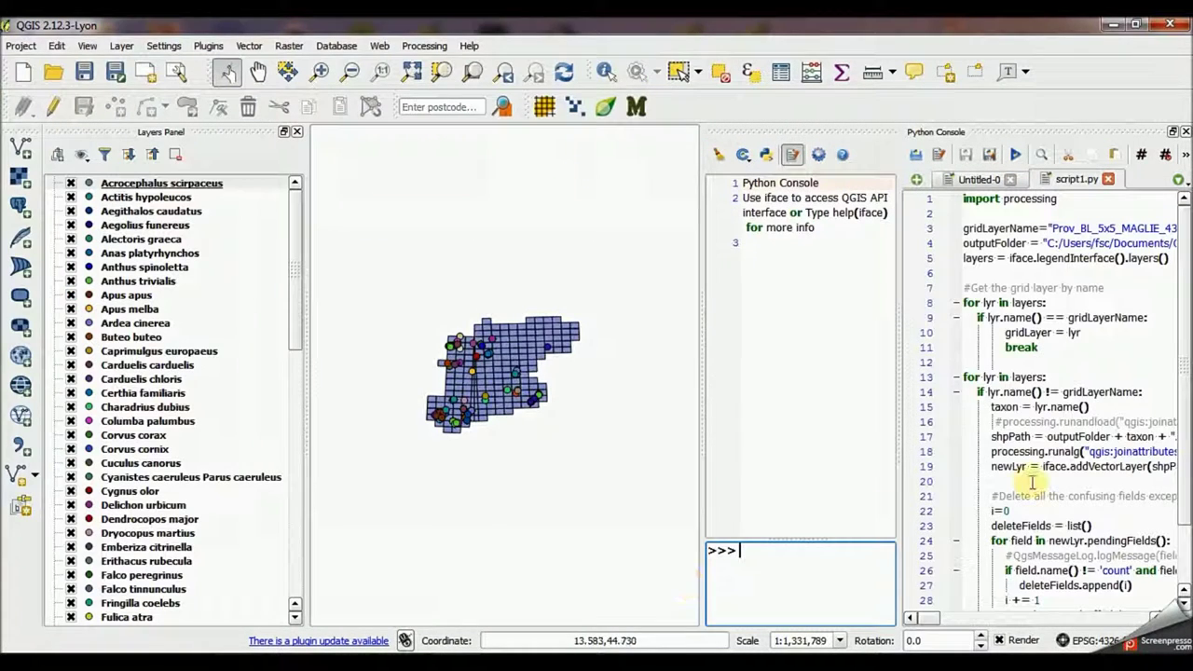
# Check the grid layer name on line 3 and the outputFolder line, then run the script.
pyautogui.moveTo(703, 355); pyautogui.dragTo(575, 363)
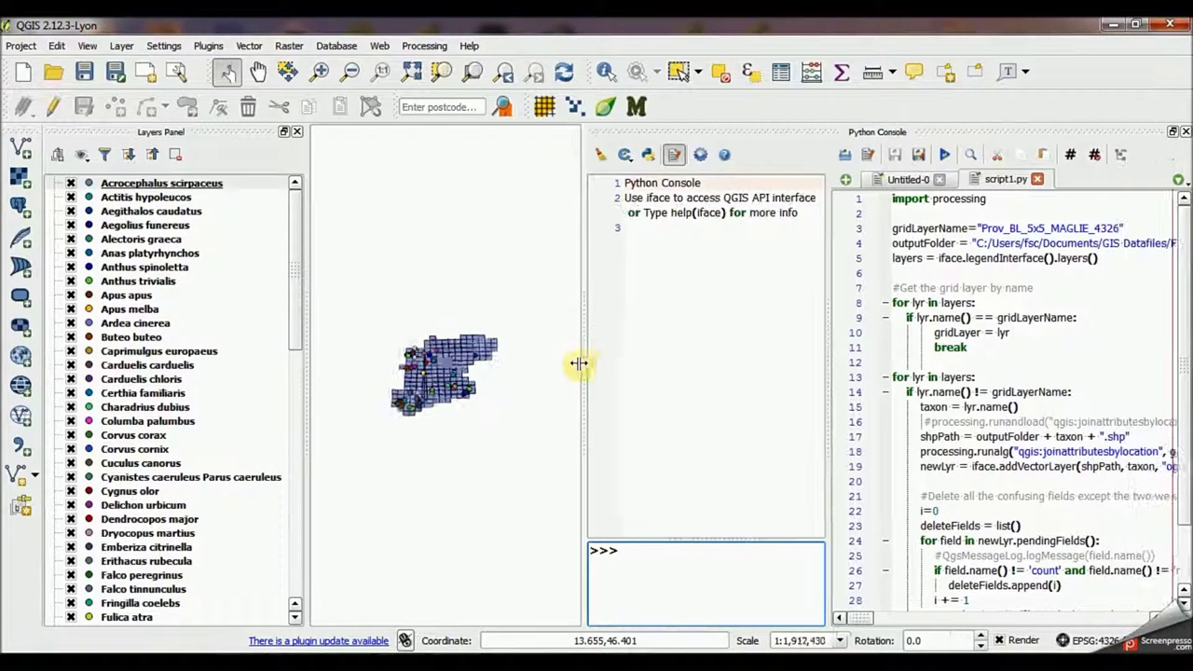
pyautogui.click(986, 227)
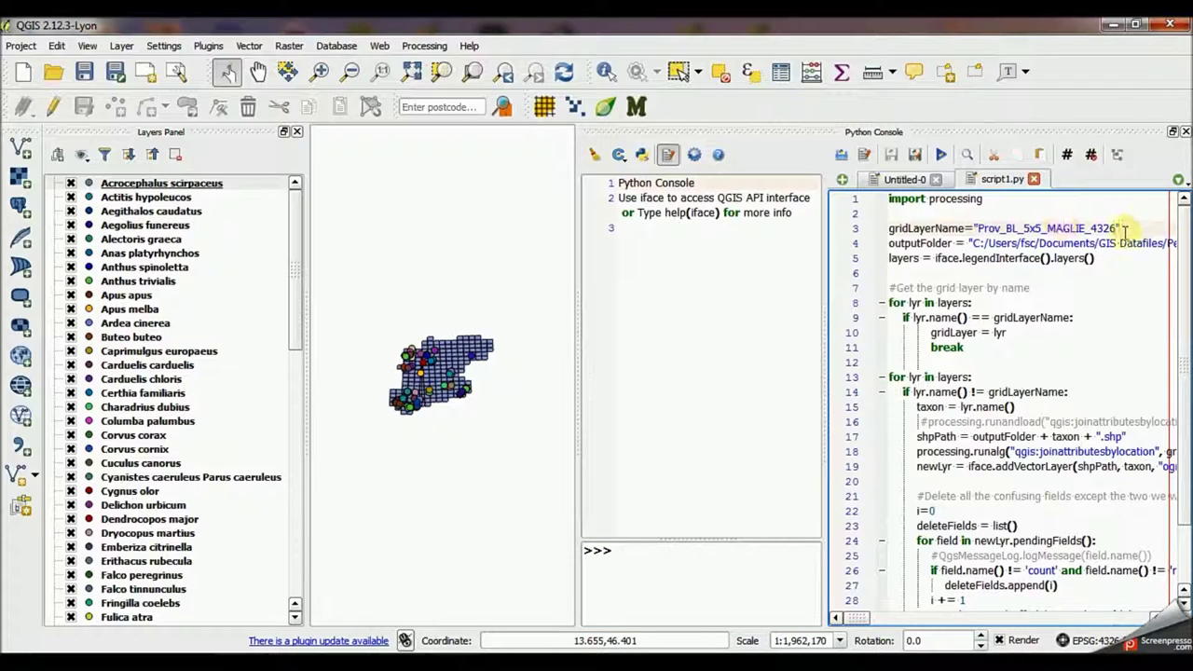
pyautogui.moveTo(1118, 227); pyautogui.dragTo(969, 231)
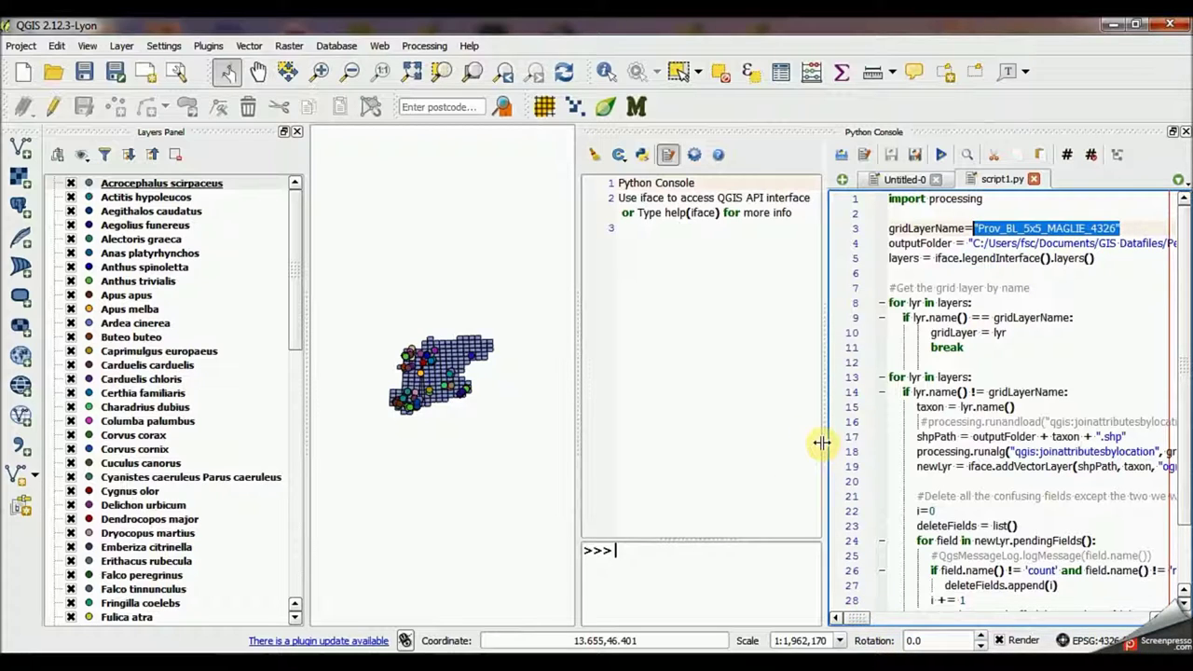
pyautogui.moveTo(819, 446); pyautogui.dragTo(585, 463)
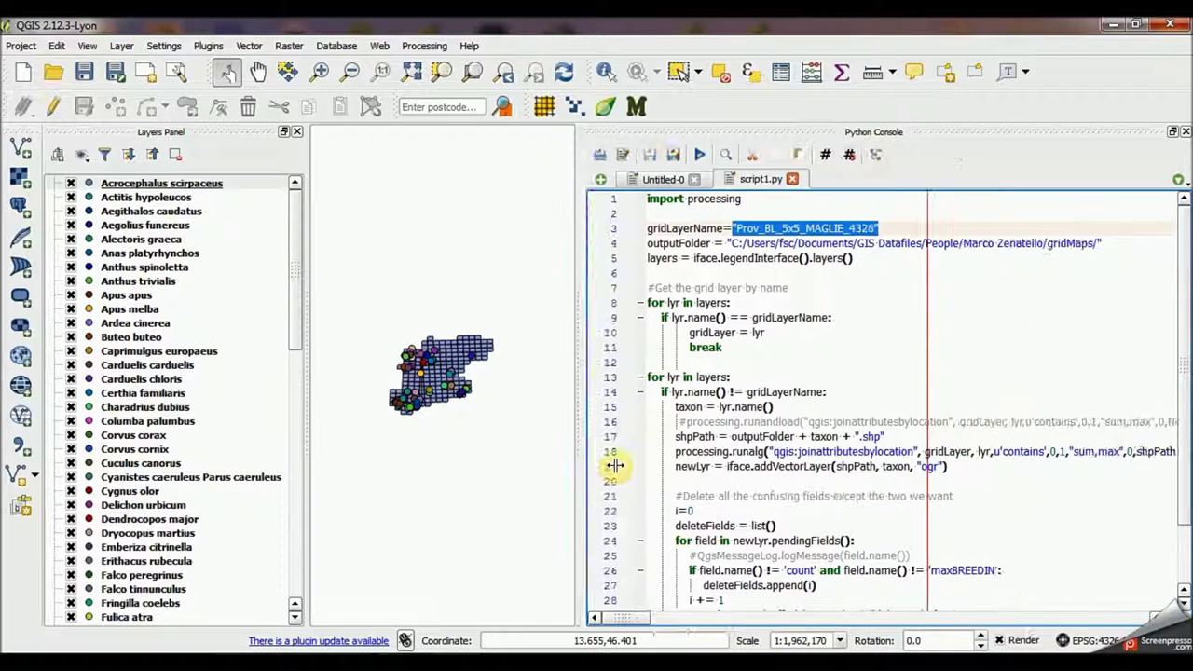
pyautogui.moveTo(651, 243); pyautogui.dragTo(1106, 243)
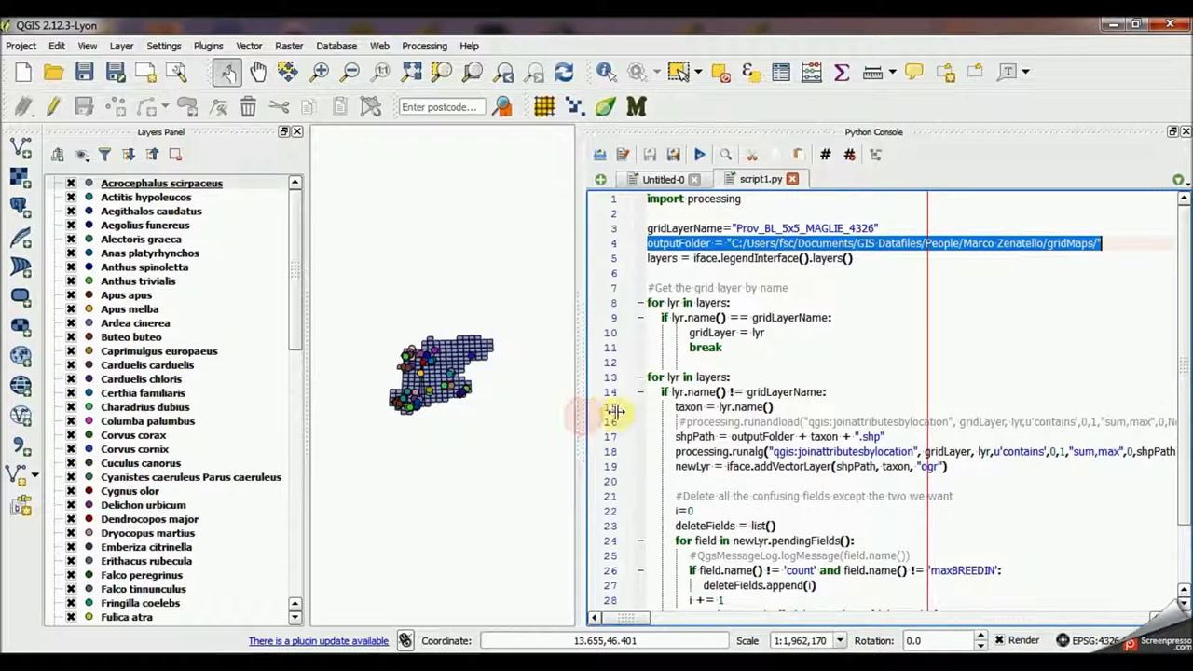
pyautogui.moveTo(576, 413); pyautogui.dragTo(749, 408)
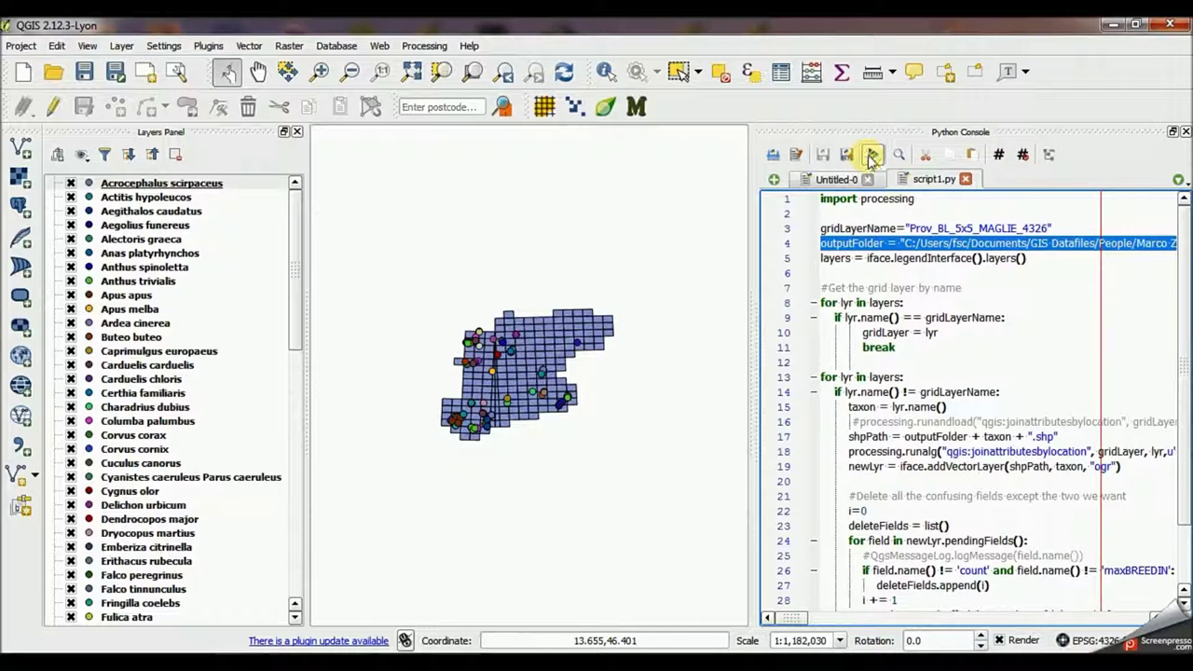
pyautogui.click(872, 156)
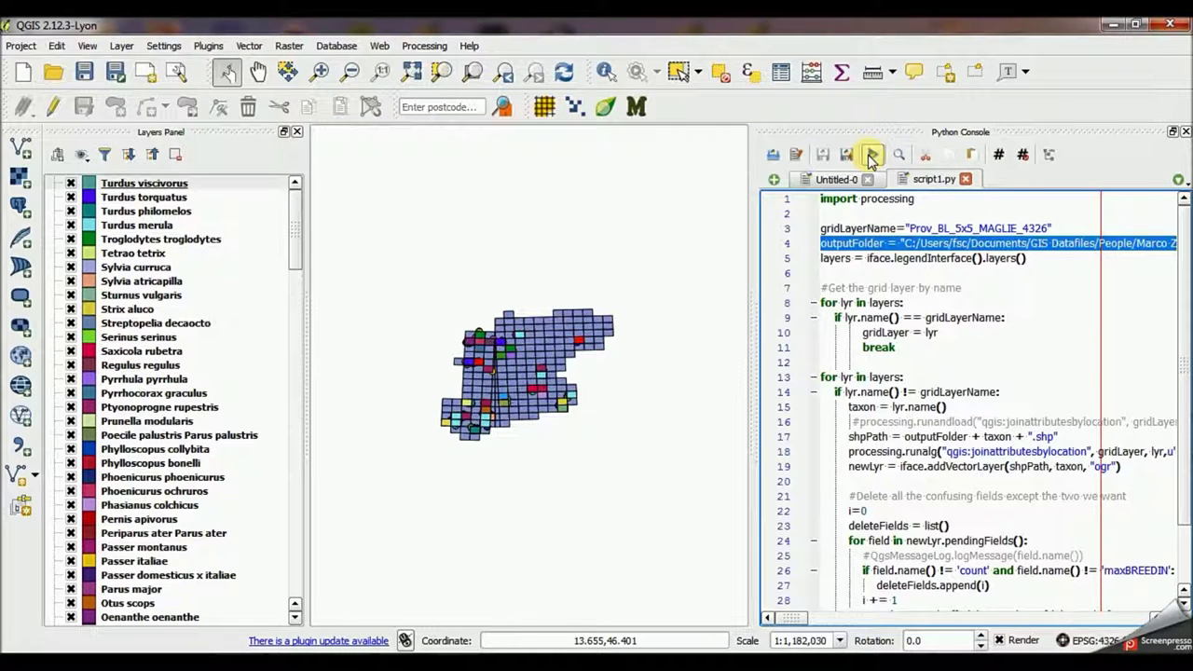
# Scroll through the Layers panel to review the new per-species grid layers.
pyautogui.moveTo(295, 229); pyautogui.dragTo(291, 604)
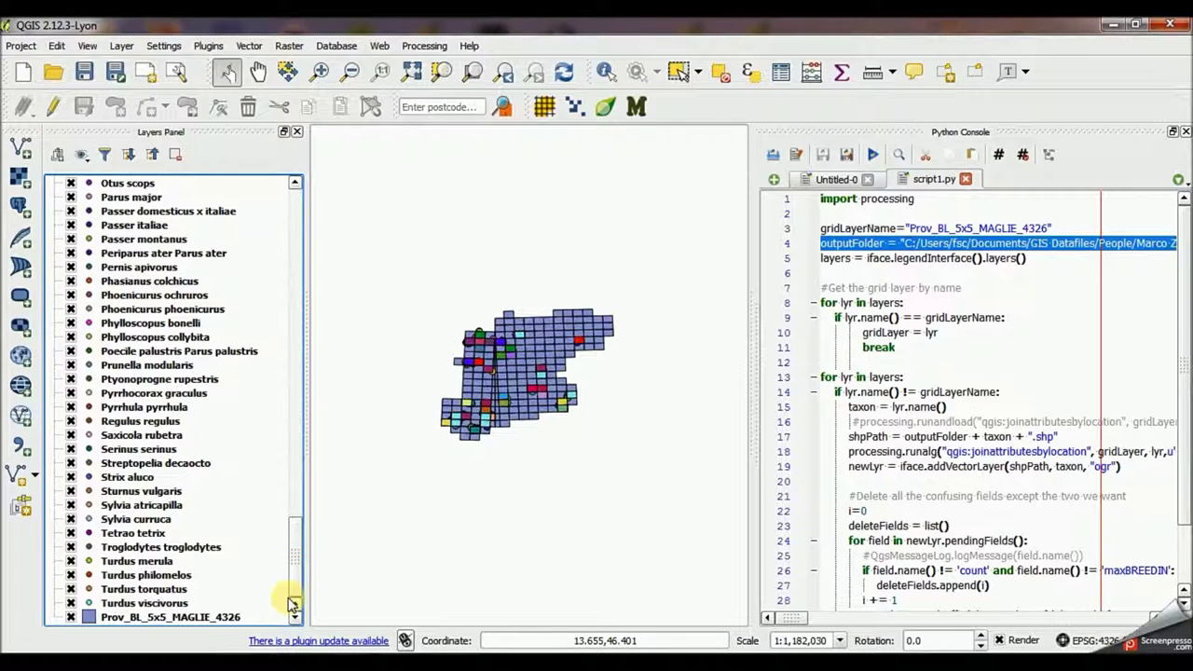
pyautogui.moveTo(297, 557); pyautogui.dragTo(322, 198)
# Remove all 160 species layers, keeping only the 5x5 grid, and close the Python console.
pyautogui.click(177, 187)
pyautogui.hotkey('ctrl', 'a')
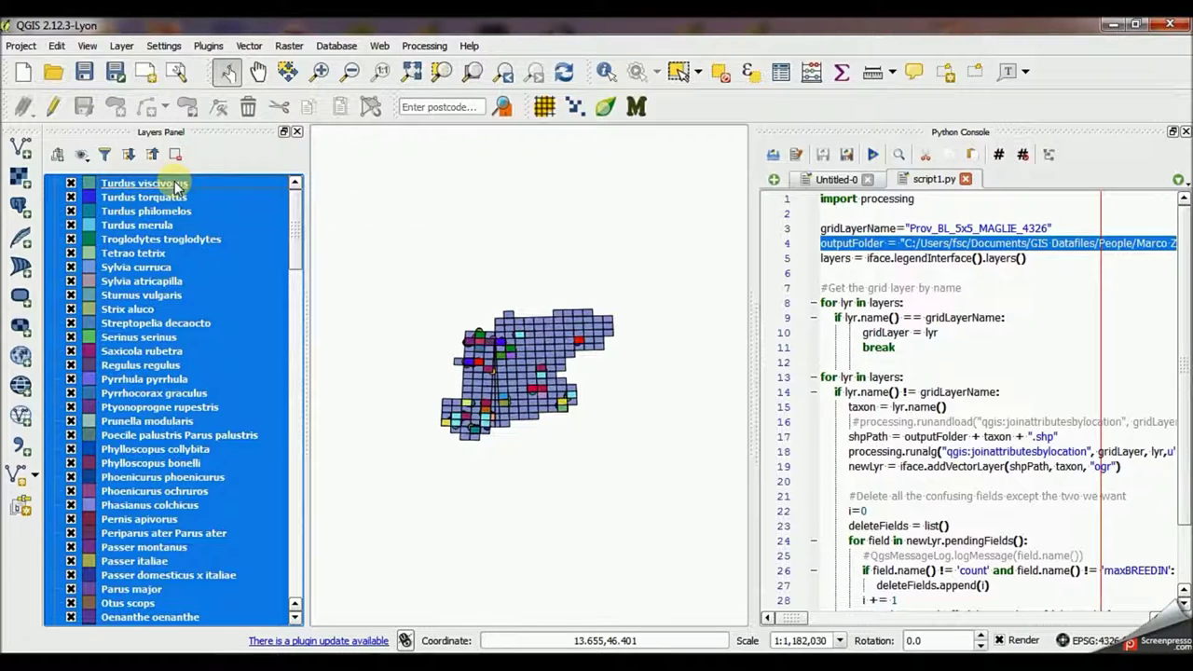
pyautogui.rightClick(178, 186)
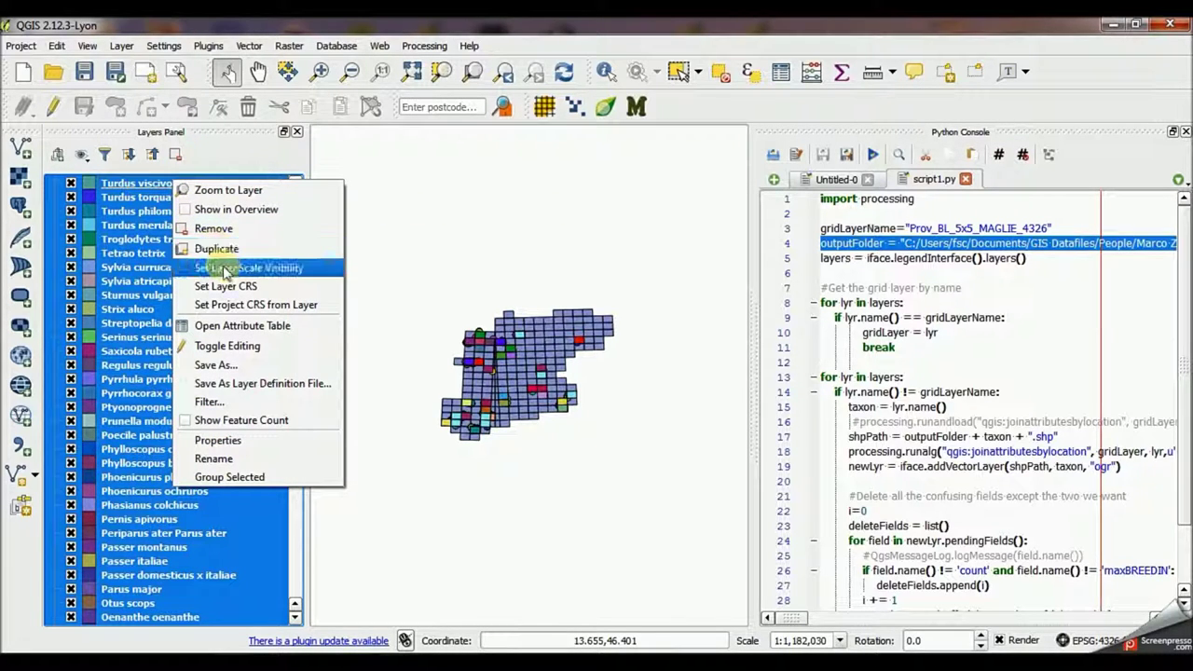
pyautogui.click(219, 228)
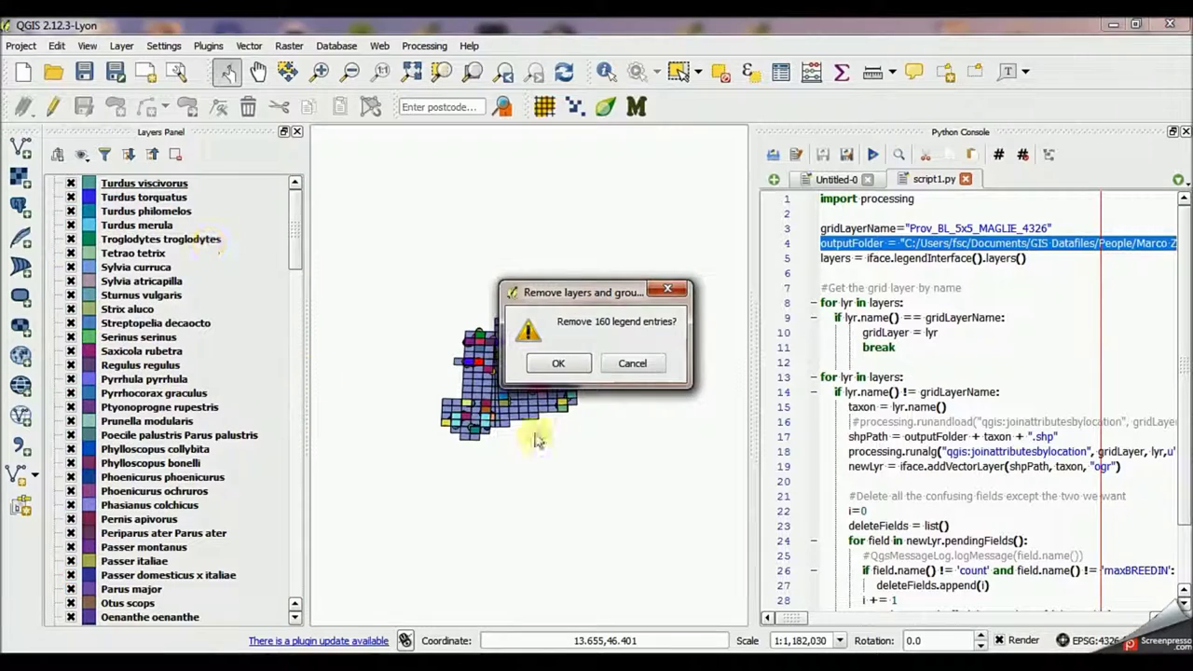
pyautogui.click(563, 364)
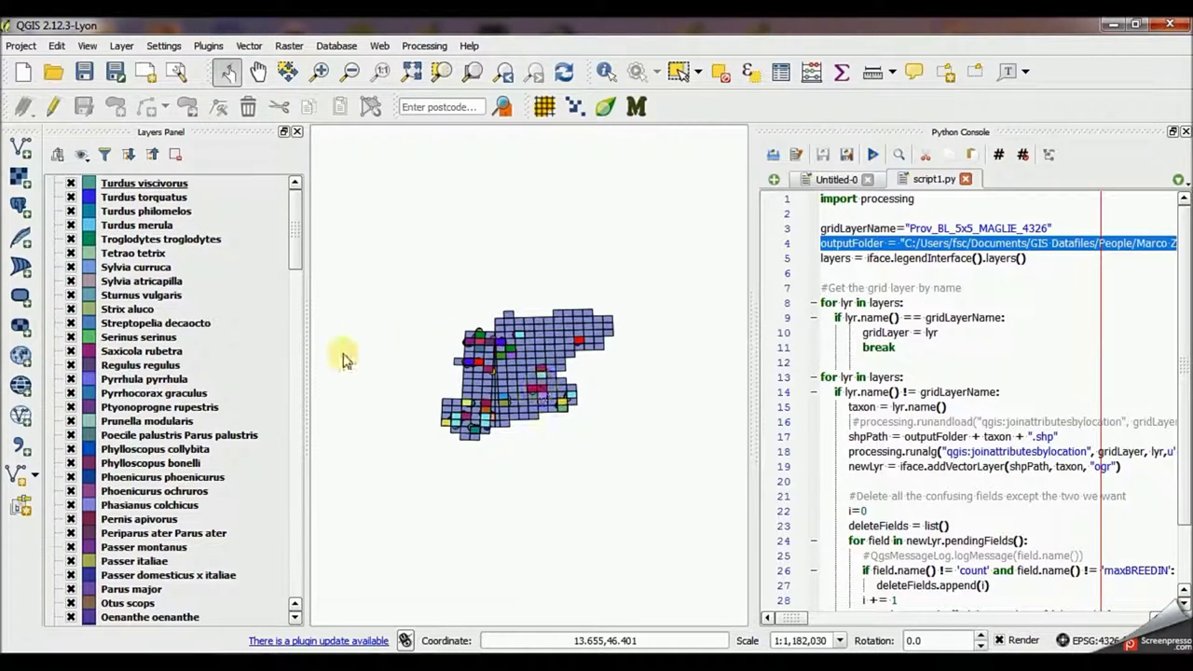
pyautogui.click(1186, 131)
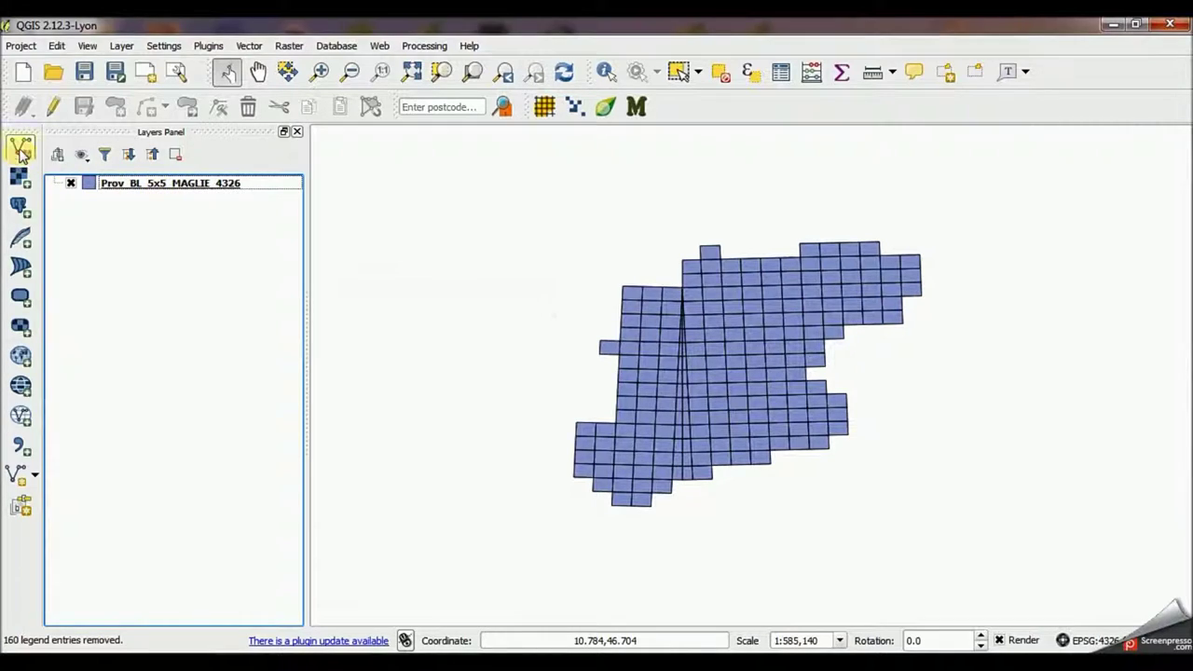
pyautogui.click(20, 147)
# Add the four Turdus shapefiles from the gridMaps folder as layers.
pyautogui.click(585, 323)
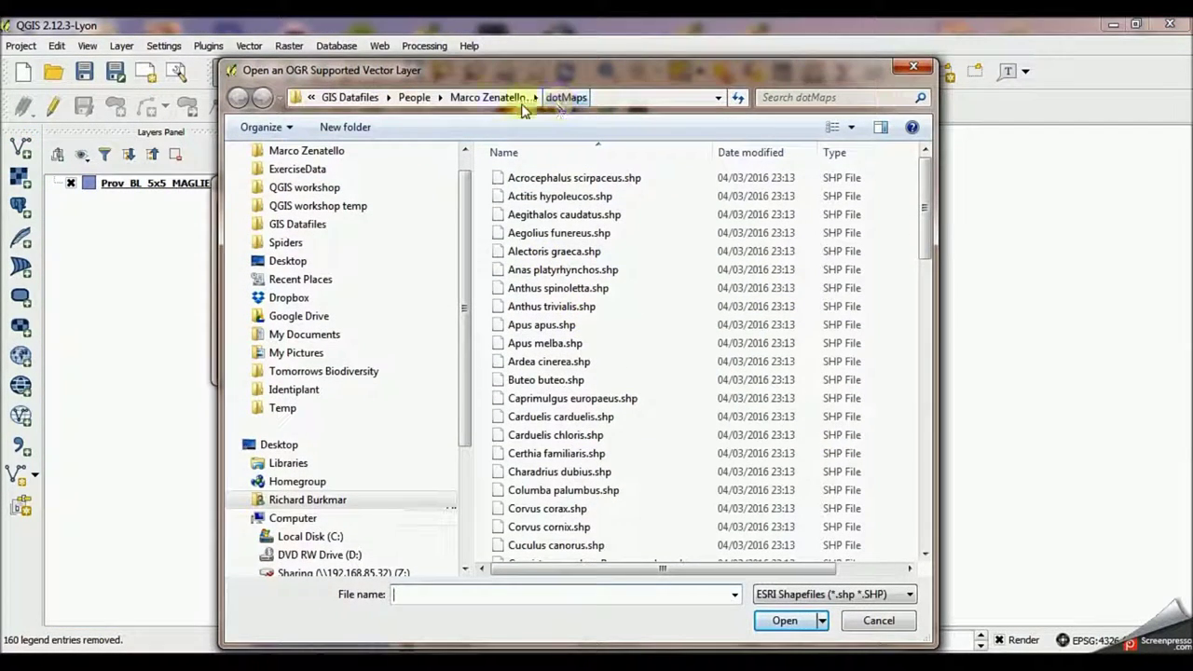
pyautogui.click(490, 97)
pyautogui.doubleClick(543, 215)
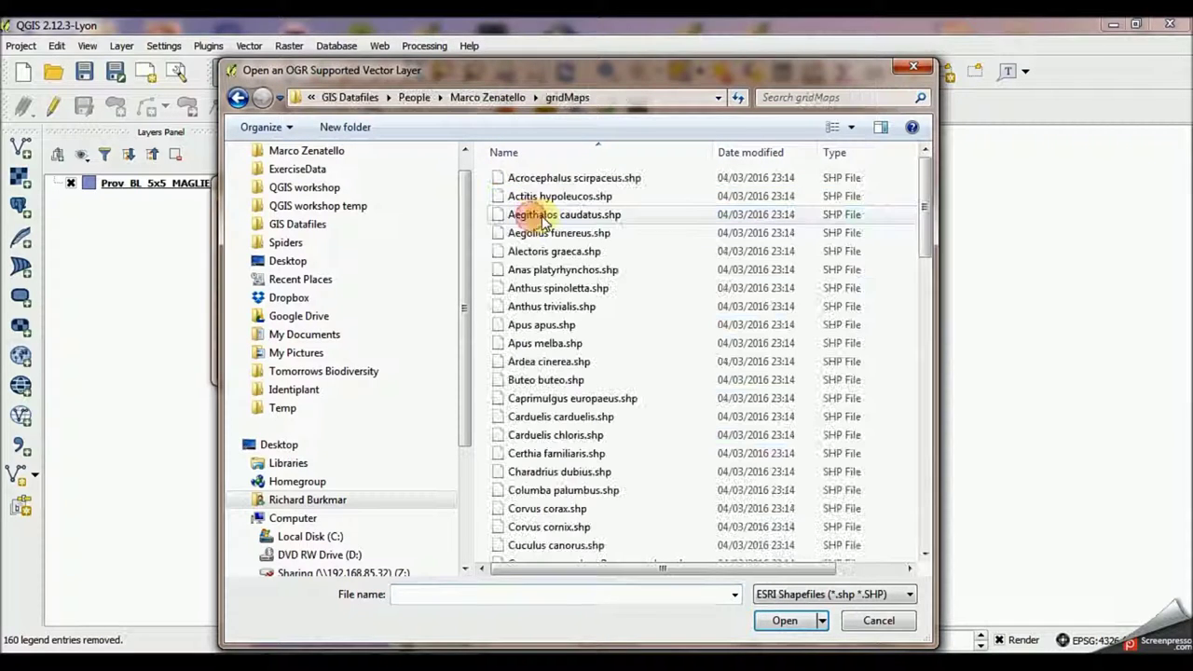
pyautogui.moveTo(924, 181); pyautogui.dragTo(938, 484)
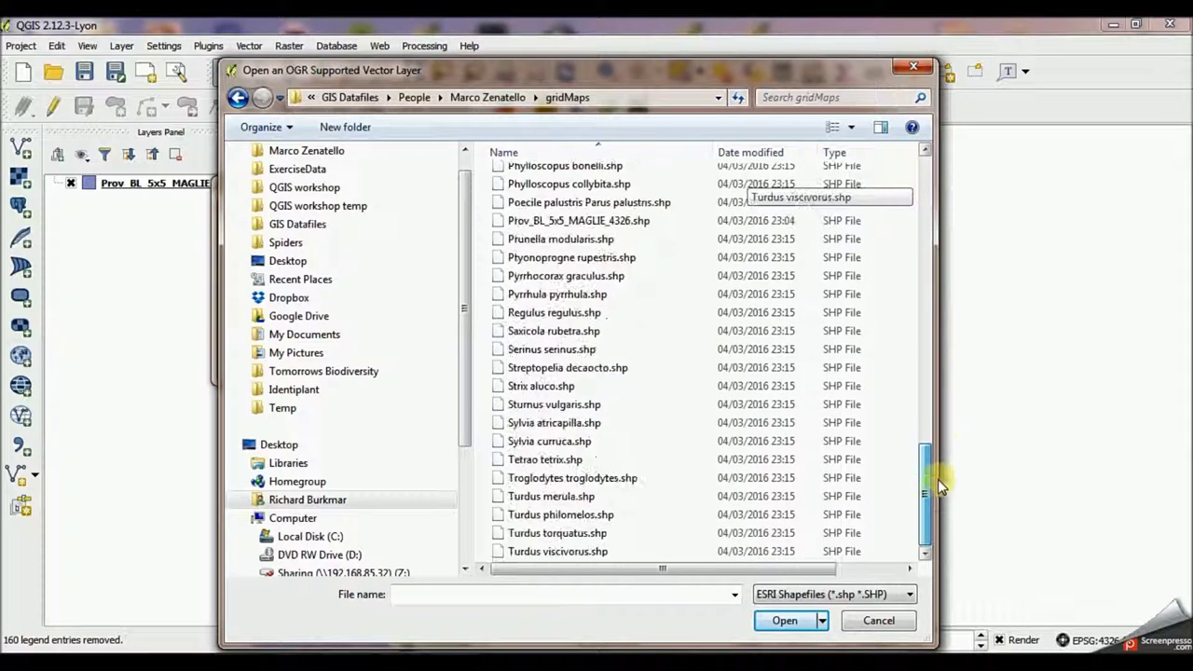
pyautogui.click(557, 498)
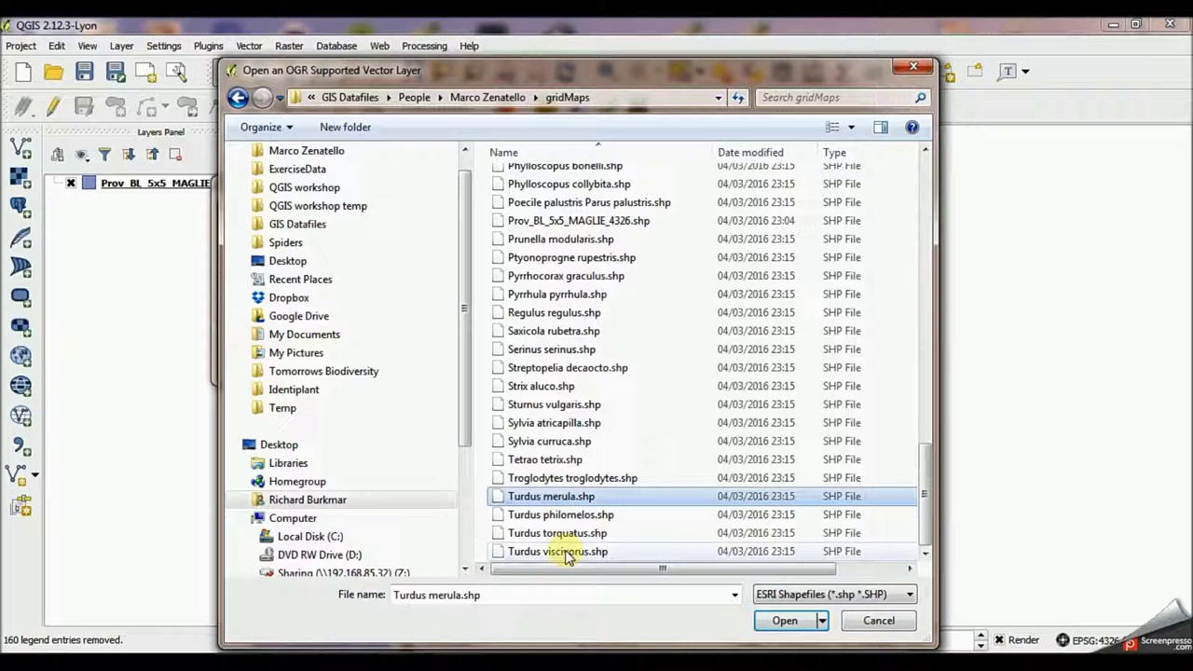
pyautogui.keyDown('shift'); pyautogui.click(566, 551); pyautogui.keyUp('shift')
pyautogui.click(784, 620)
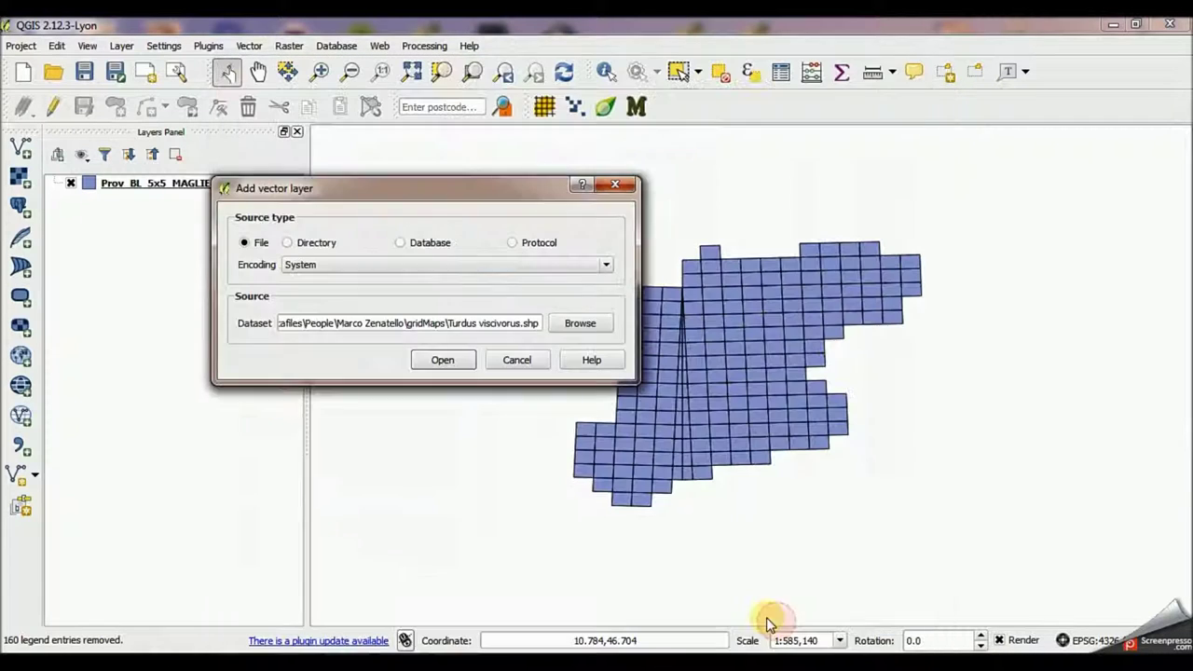
pyautogui.click(442, 360)
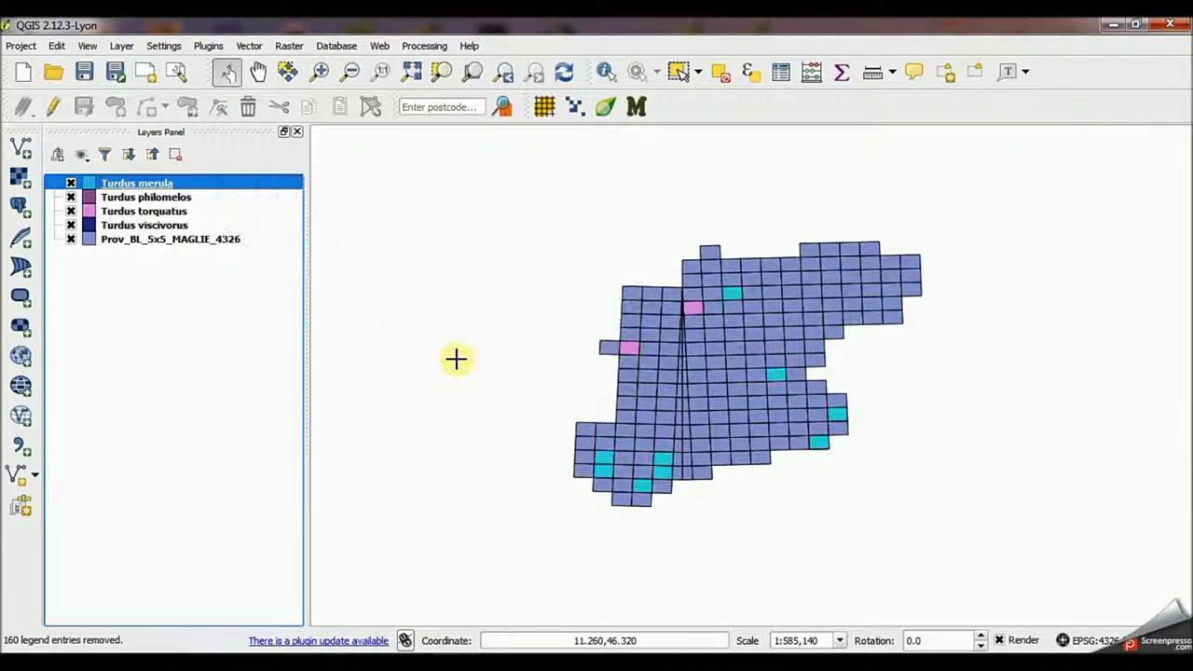
# Hide Turdus philomelos, torquatus and viscivorus, leaving only Turdus merula visible.
pyautogui.click(73, 211)
pyautogui.click(72, 197)
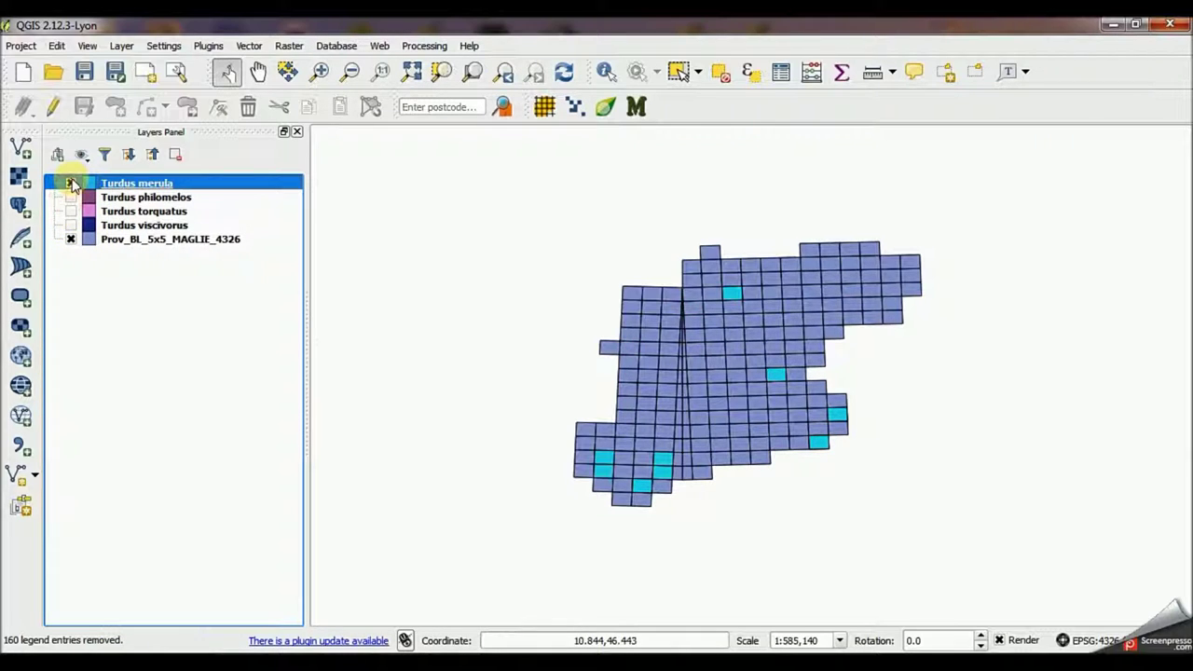
pyautogui.click(72, 184)
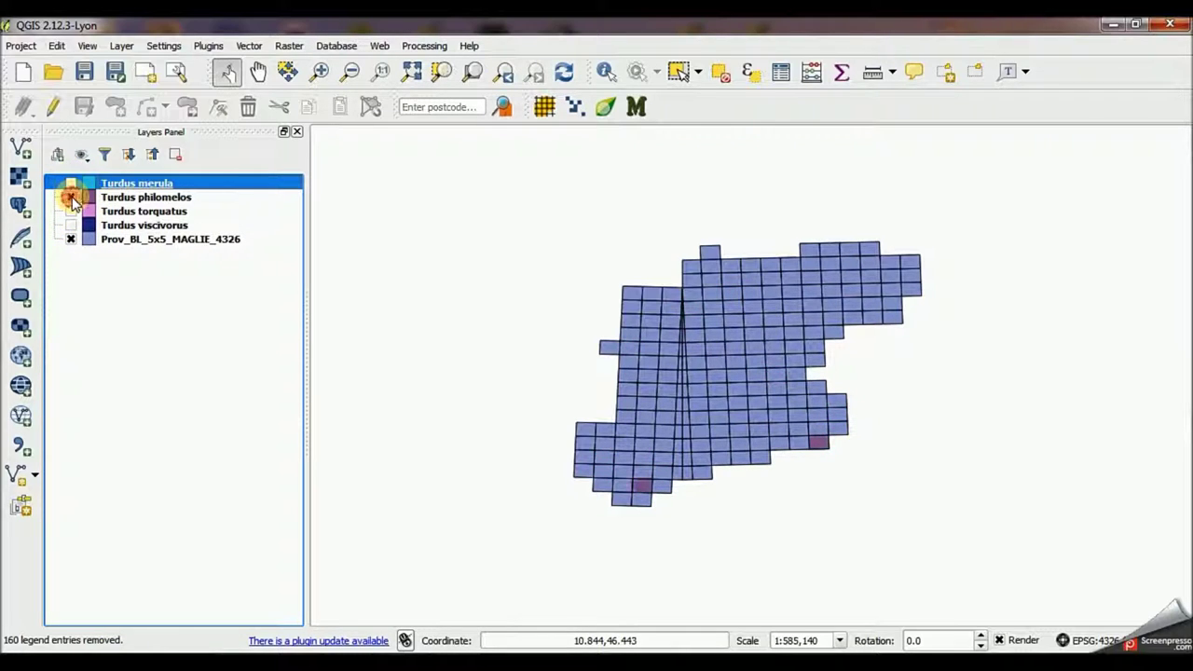
pyautogui.click(71, 197)
pyautogui.click(73, 211)
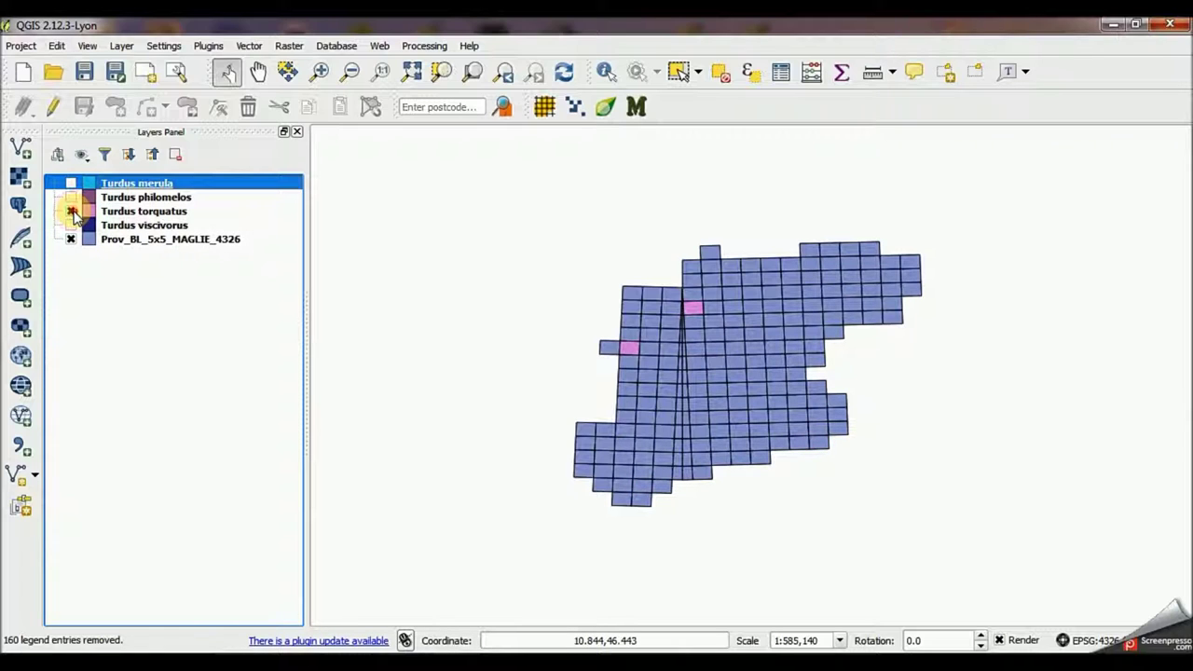
pyautogui.click(72, 212)
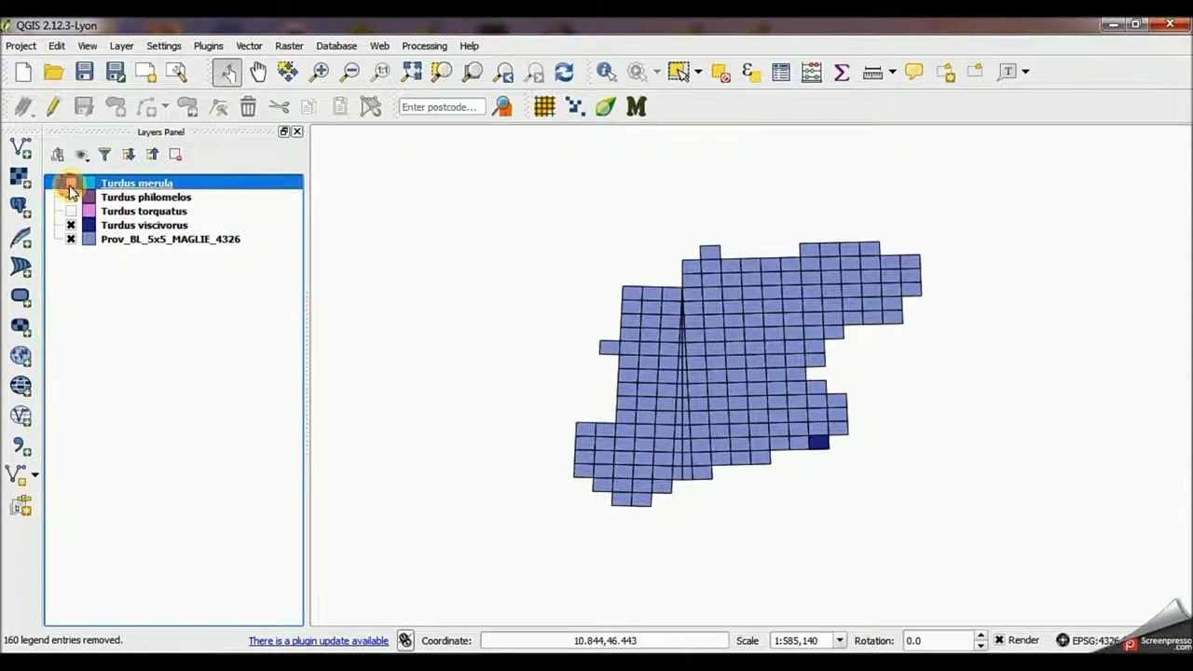
pyautogui.click(73, 182)
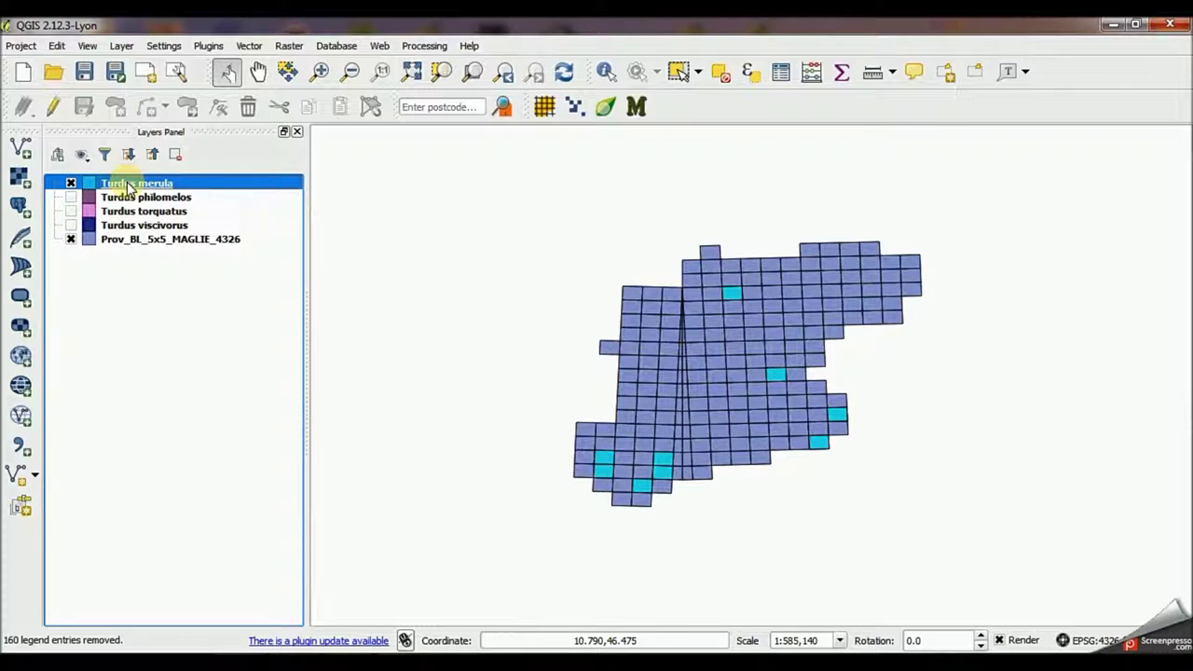
pyautogui.click(781, 78)
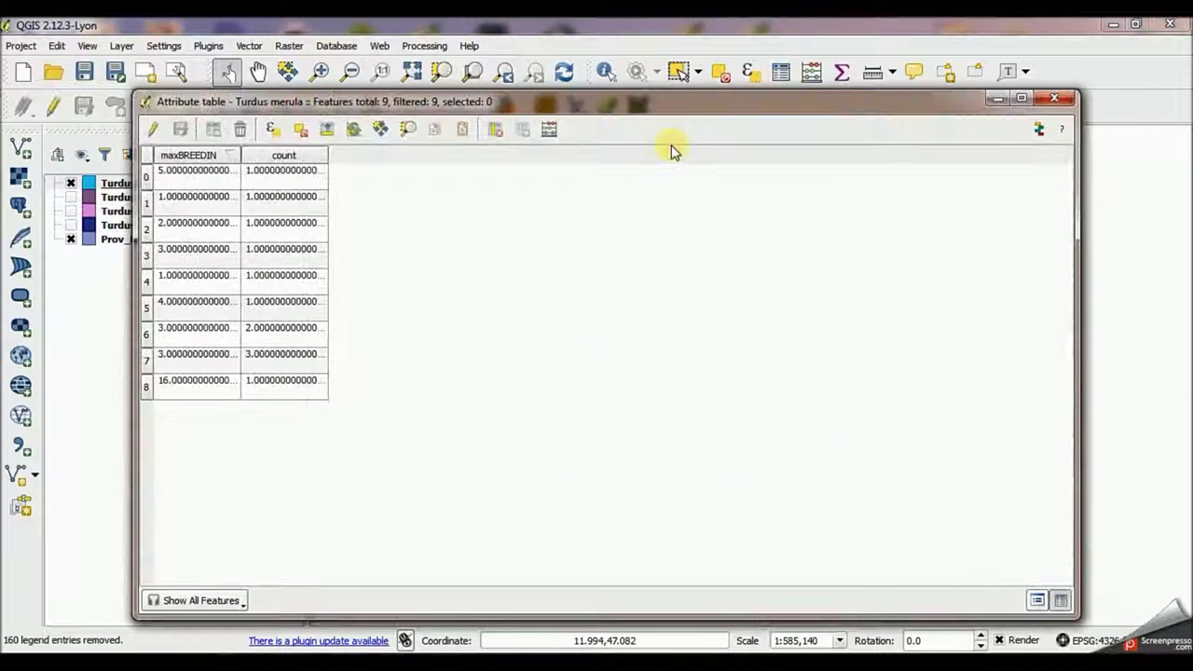
pyautogui.moveTo(453, 106); pyautogui.dragTo(753, 157)
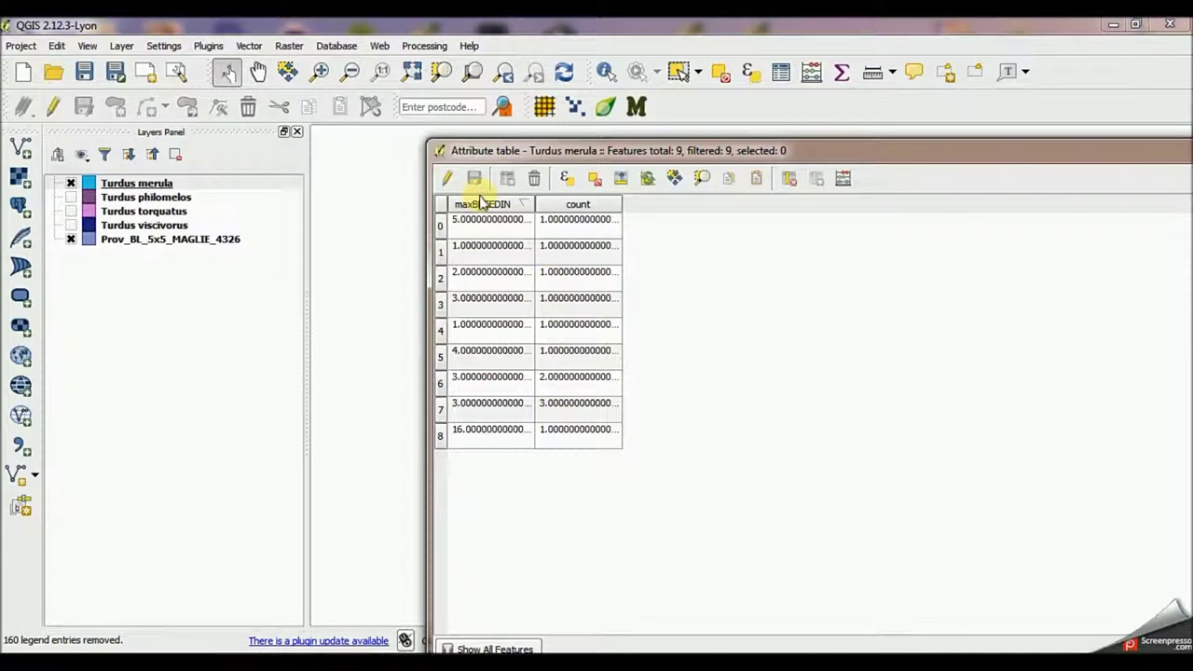
pyautogui.doubleClick(1053, 152)
pyautogui.click(1018, 132)
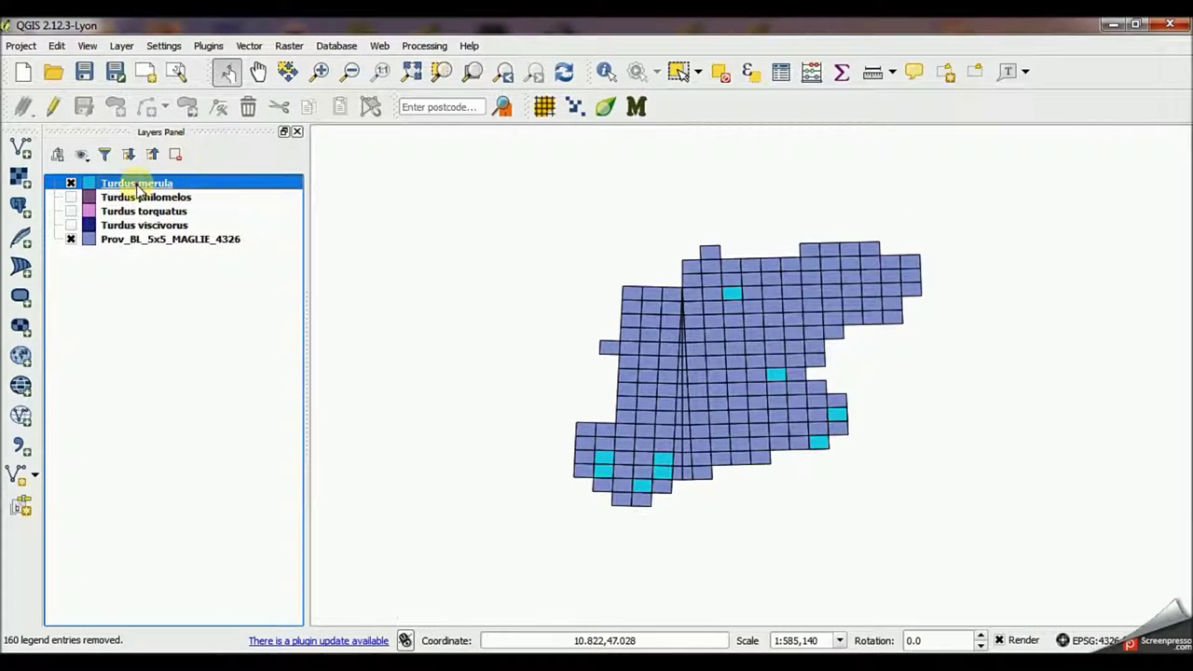
# Categorize Turdus merula by maxBREEDIN, dropping the empty class to keep 1, 2, 3, 4, 5, 16.
pyautogui.doubleClick(137, 186)
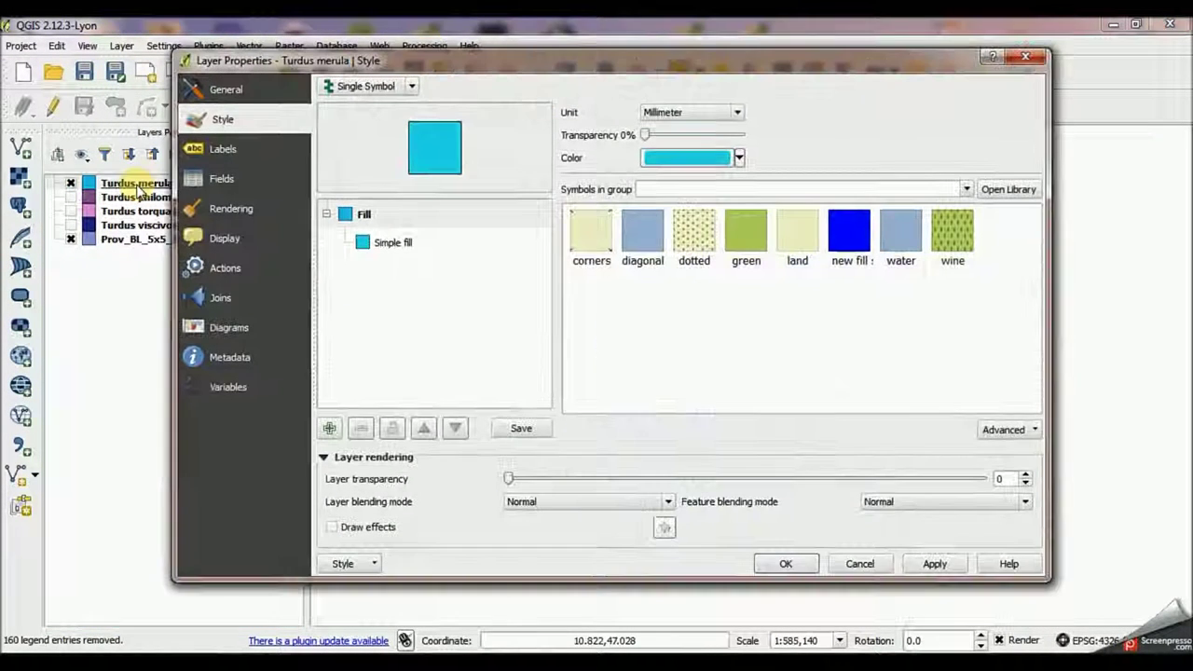
pyautogui.click(408, 86)
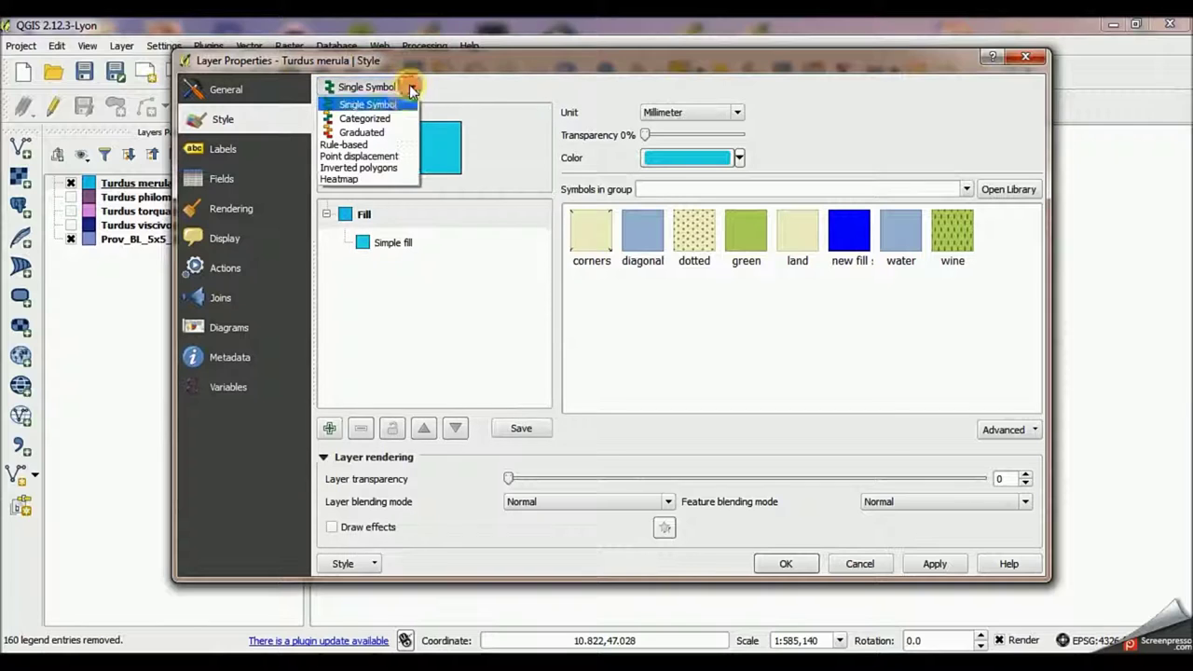
pyautogui.click(392, 115)
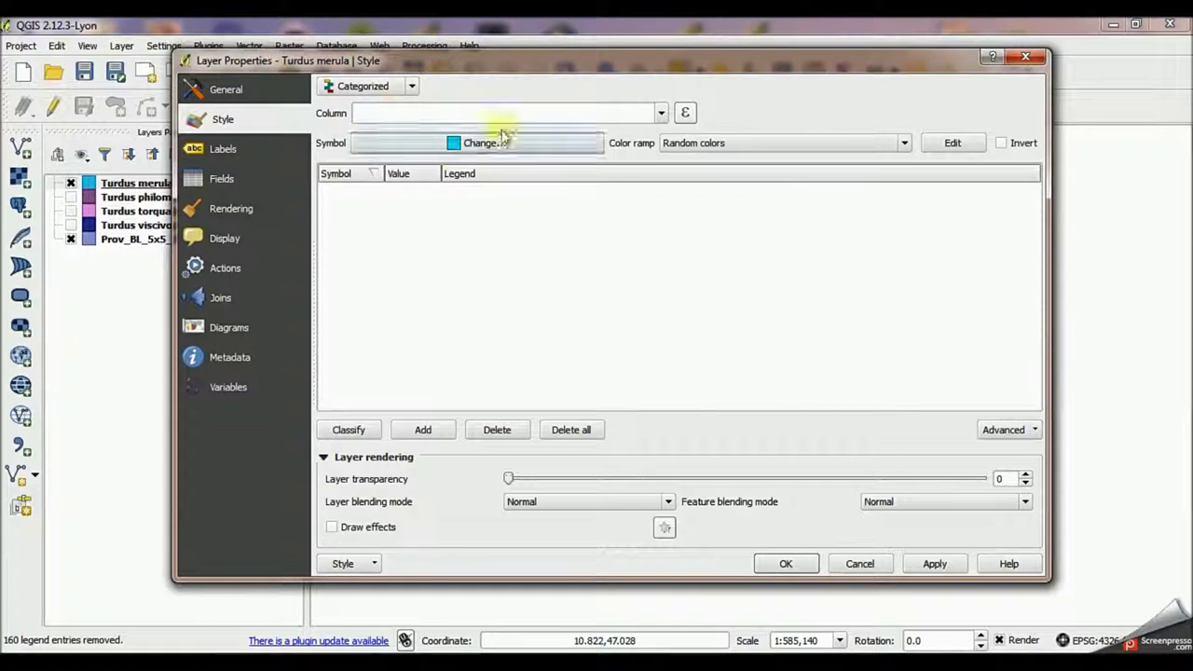
pyautogui.click(662, 113)
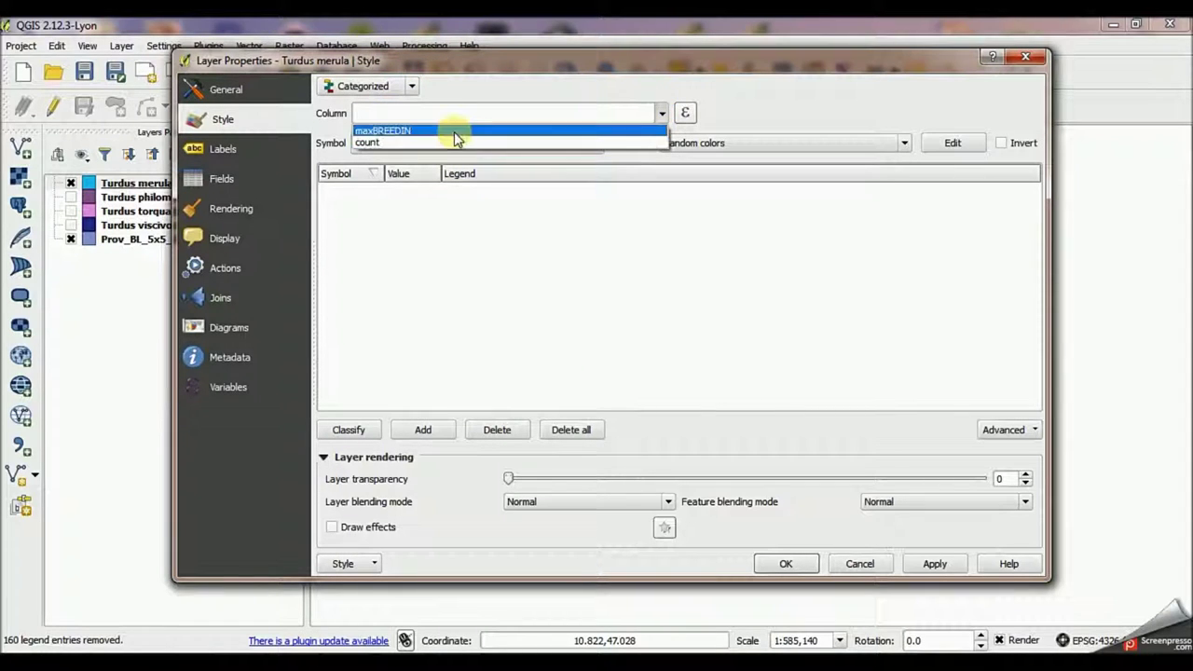
pyautogui.click(453, 131)
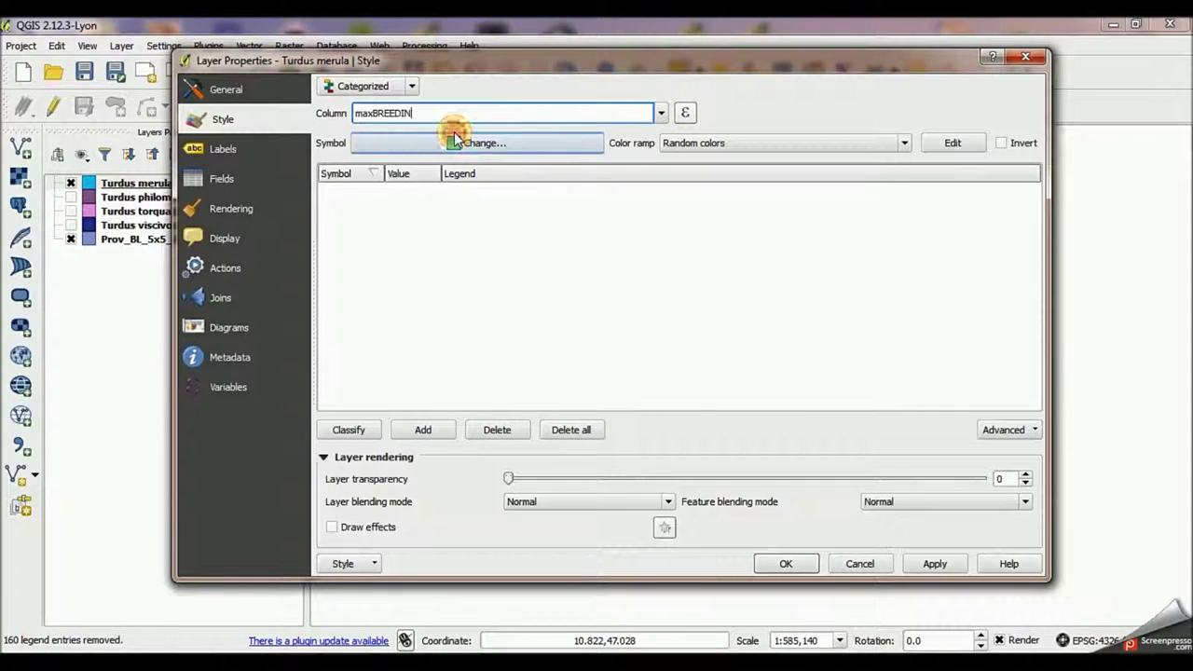
pyautogui.click(348, 428)
pyautogui.click(381, 273)
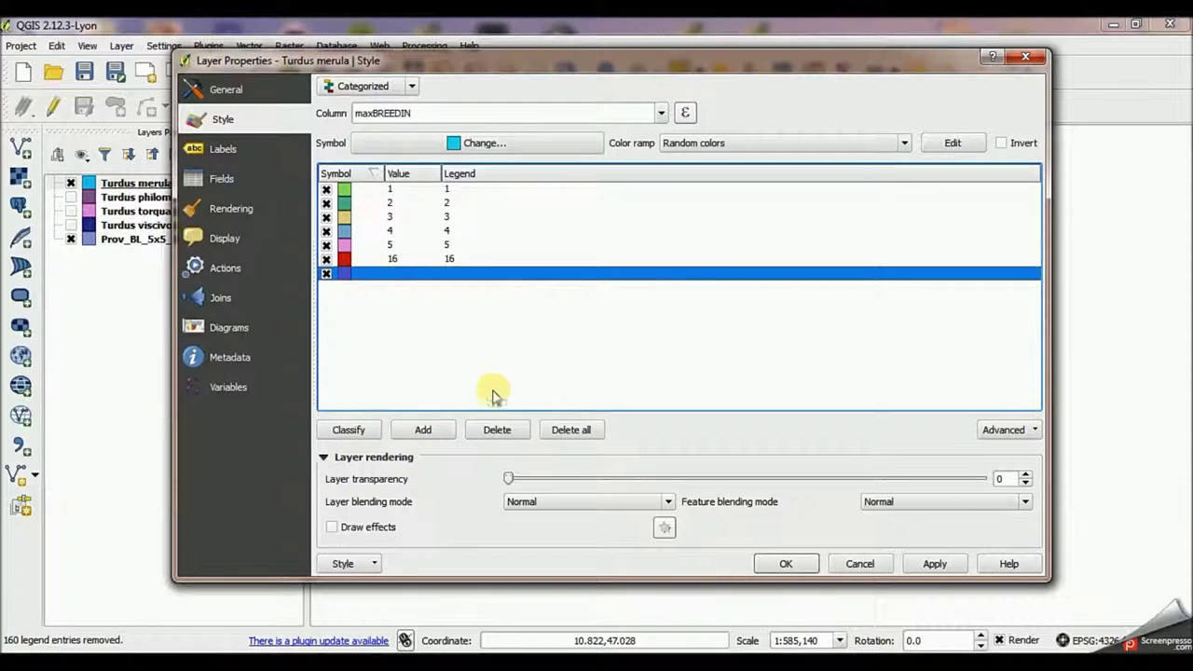
pyautogui.click(499, 431)
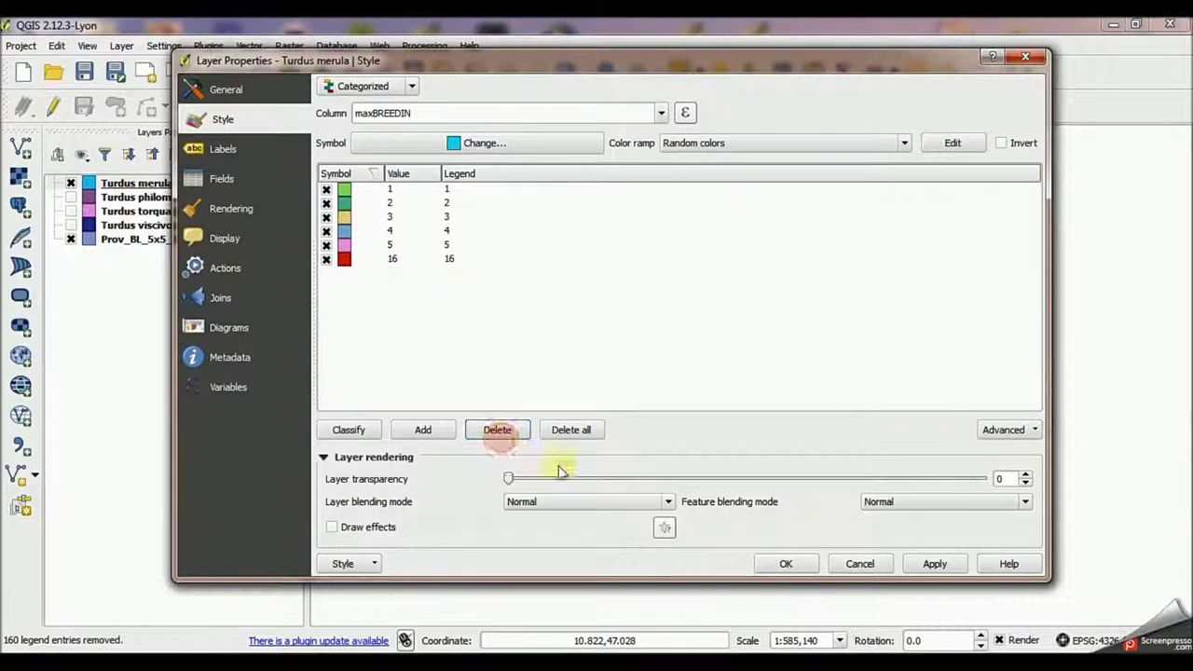
pyautogui.click(781, 565)
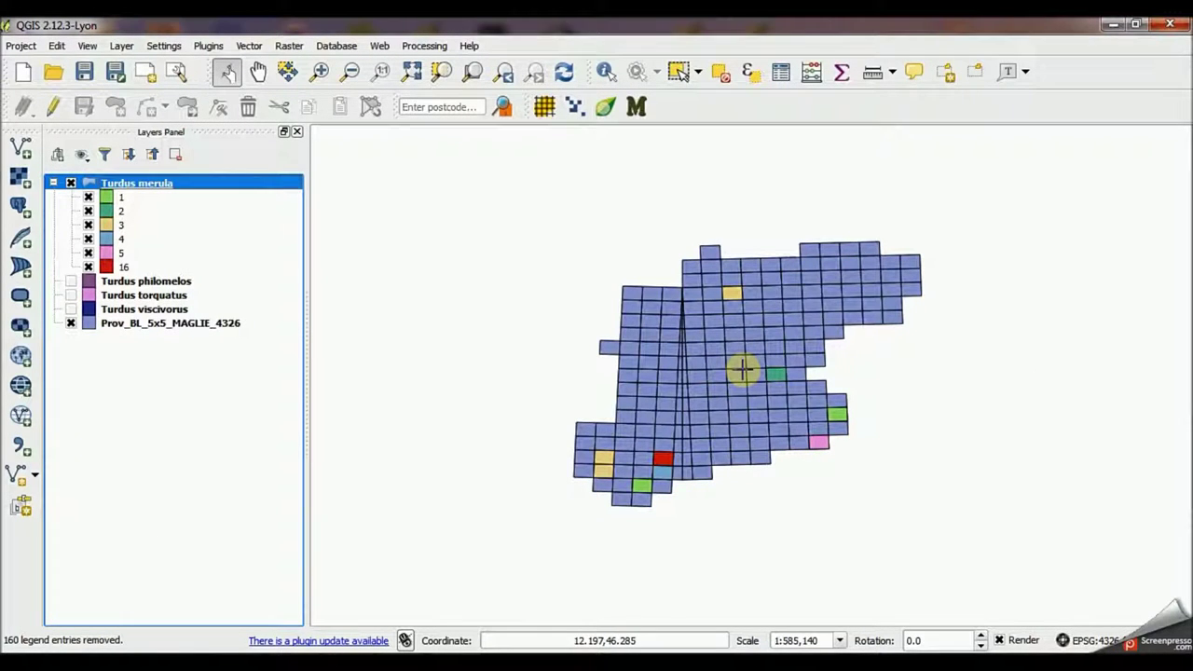
pyautogui.click(152, 190)
# Graduate Turdus merula by count with the Oranges ramp, five equal-interval classes from 1 to 3.
pyautogui.doubleClick(152, 190)
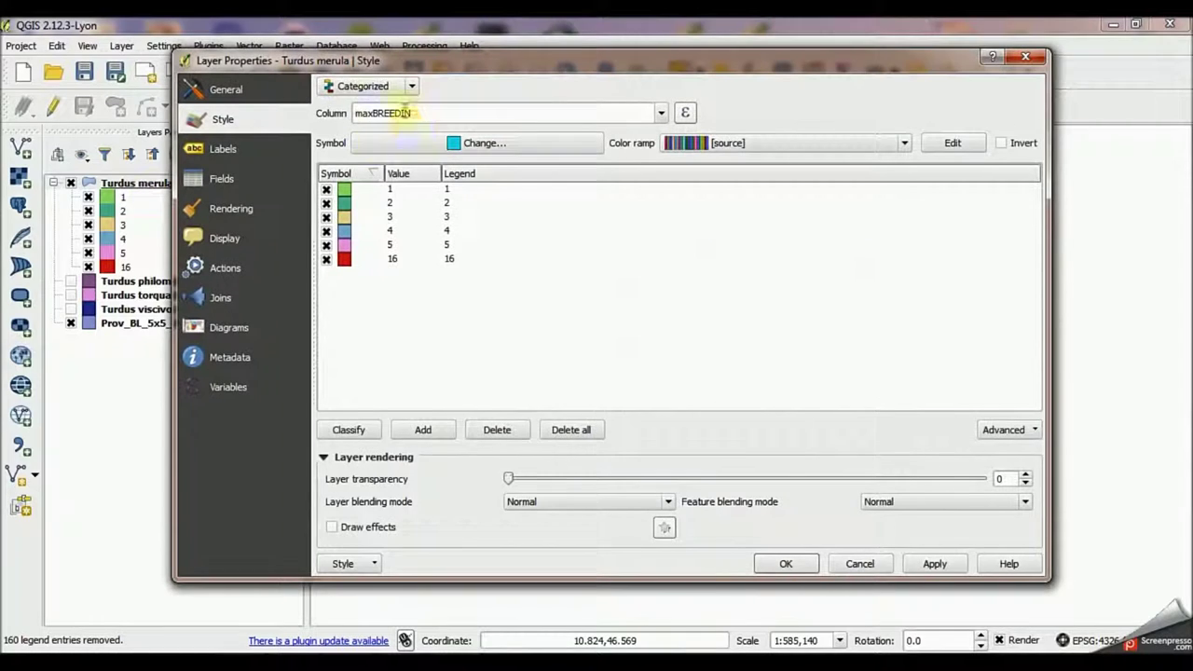
pyautogui.click(413, 88)
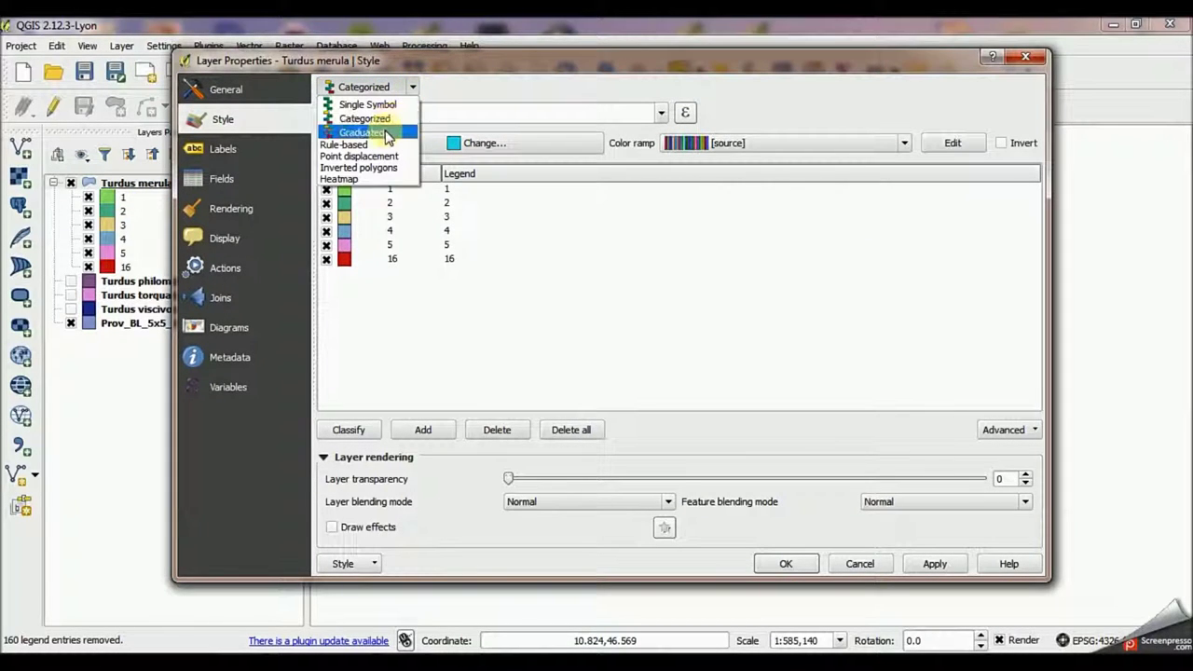
pyautogui.click(362, 122)
pyautogui.click(786, 113)
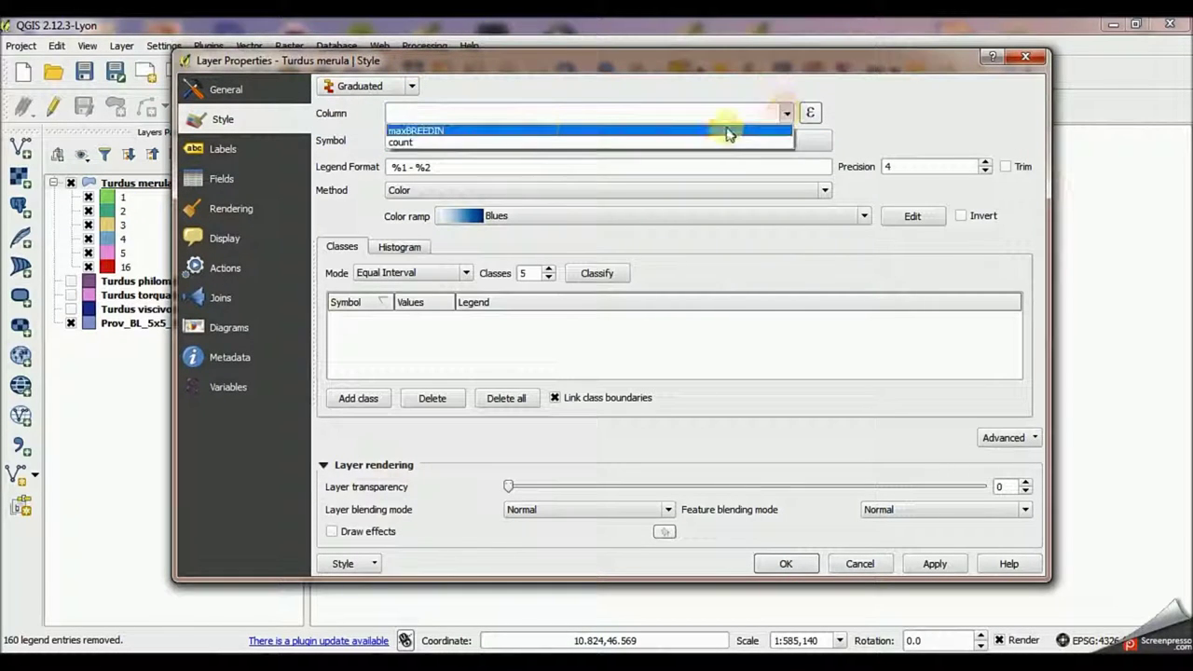
pyautogui.click(441, 145)
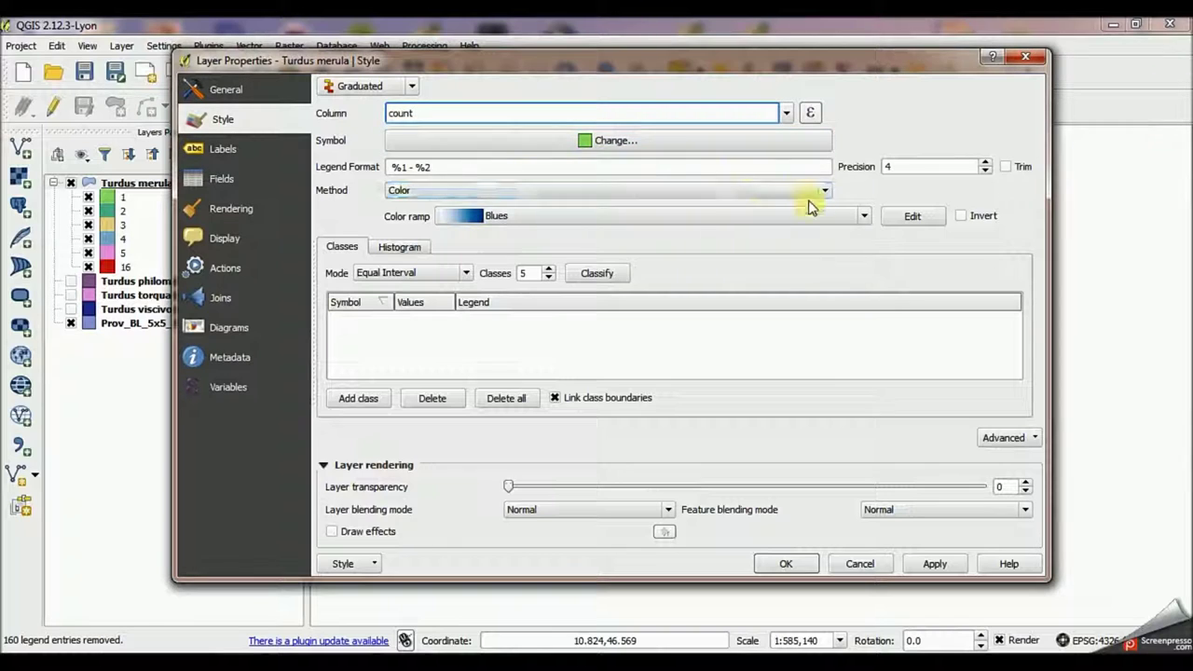
pyautogui.click(864, 219)
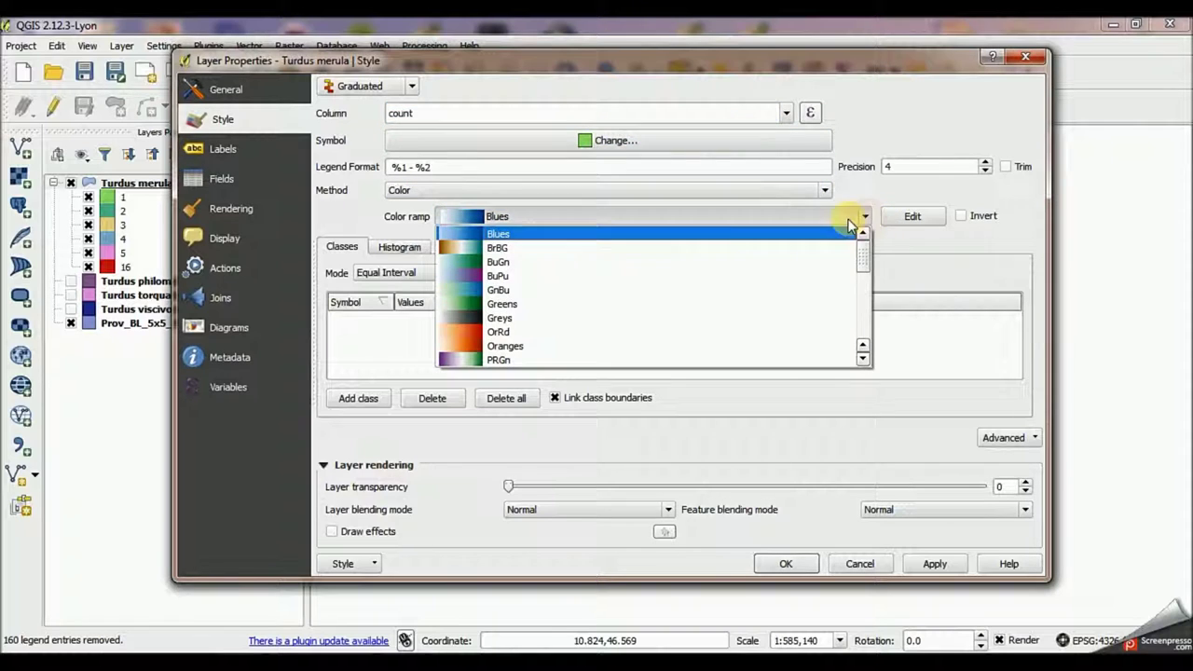
pyautogui.click(578, 348)
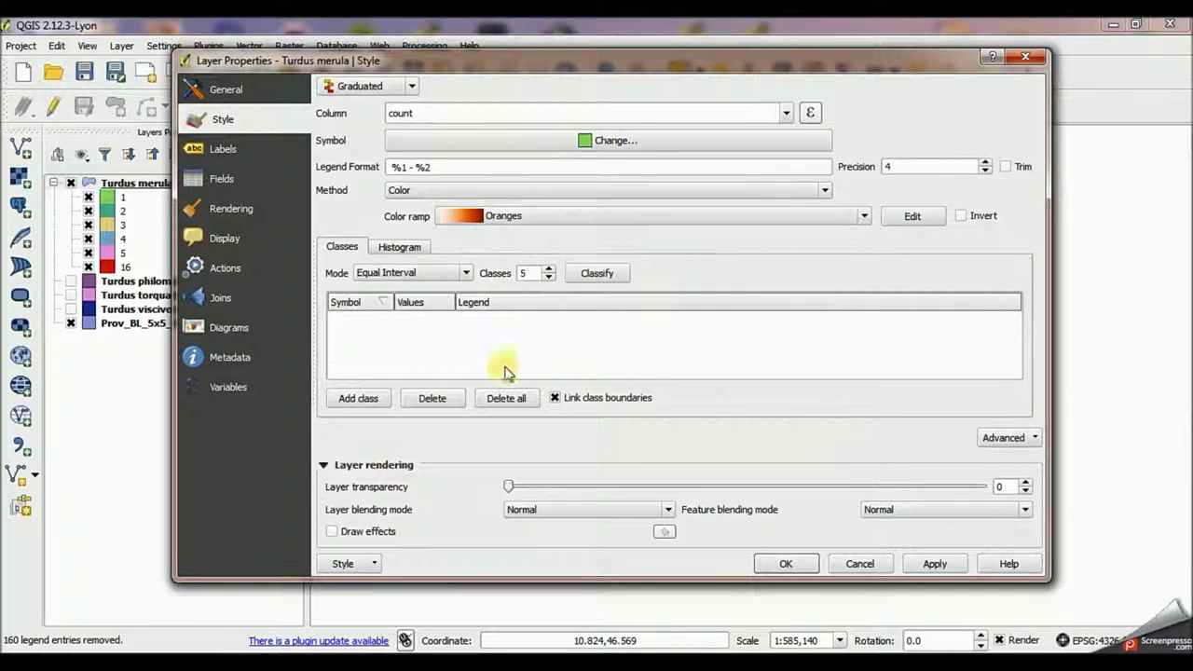
pyautogui.click(597, 273)
pyautogui.click(783, 561)
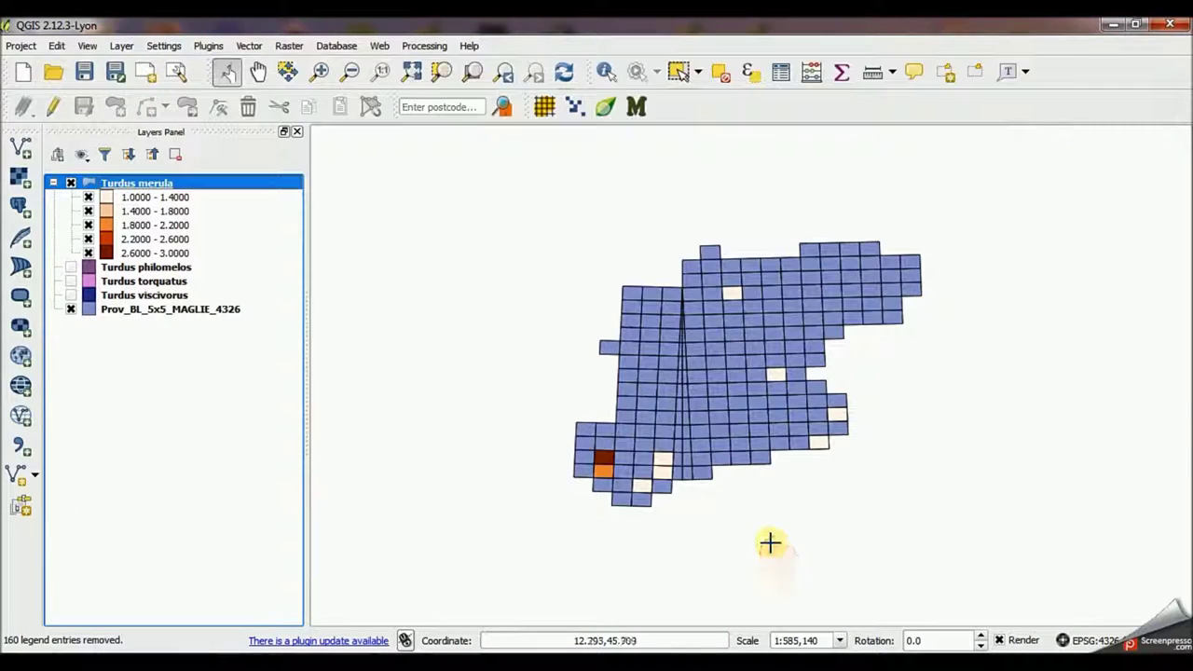